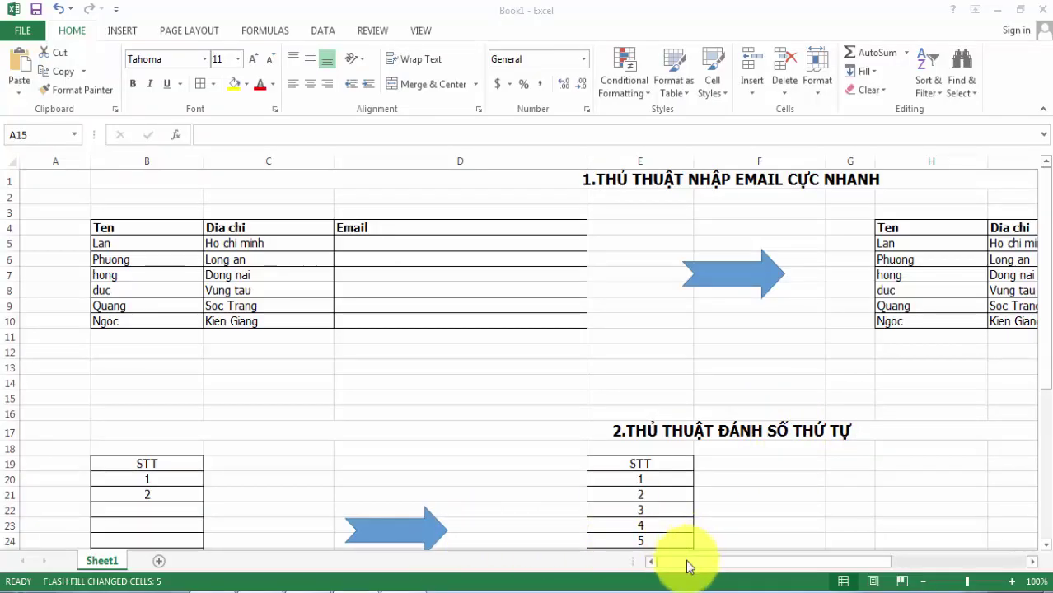
- Select cells in the Email and address columns of the sheet and adjust the view
left_click(390, 274)
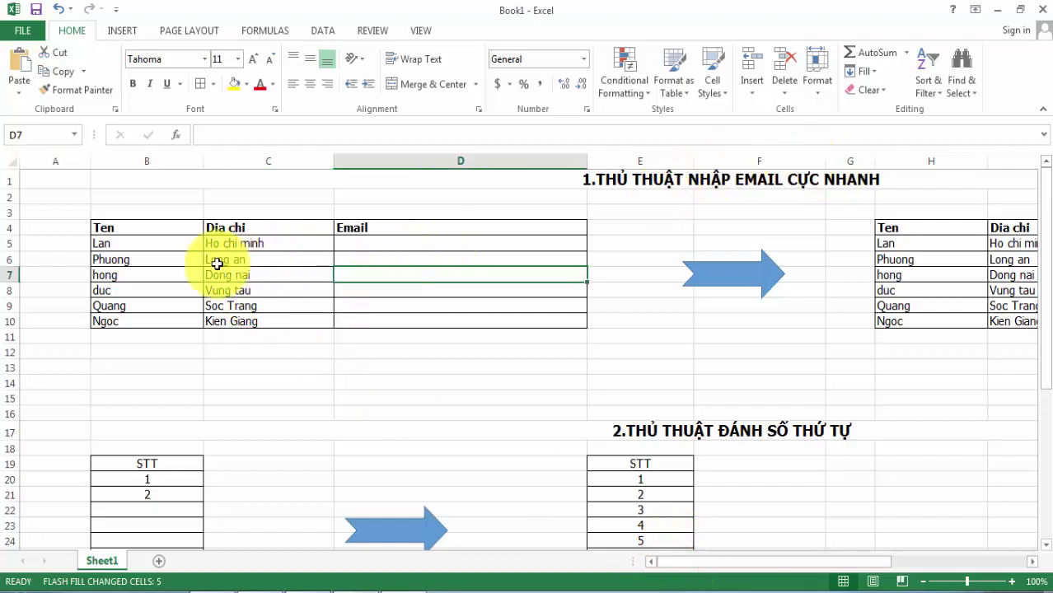
left_click(176, 245)
left_click(234, 244)
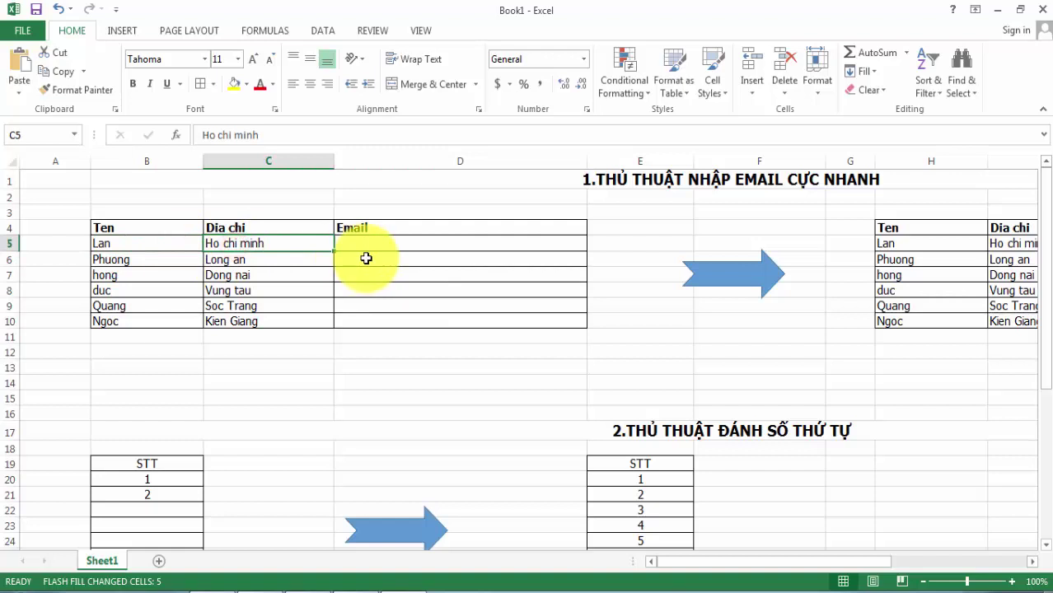
key("Right")
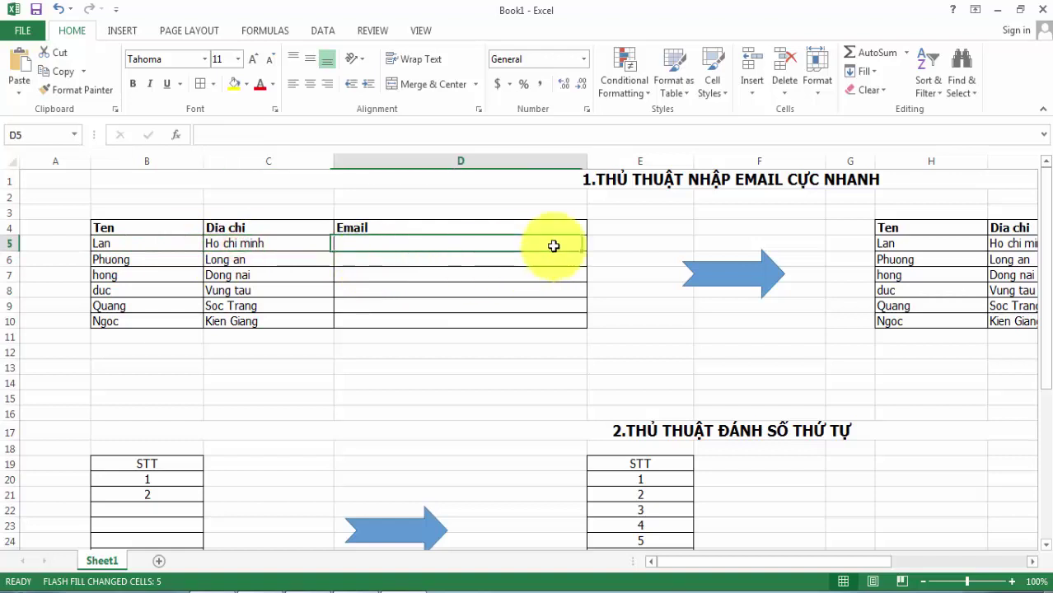
key("Right")
key("Right")
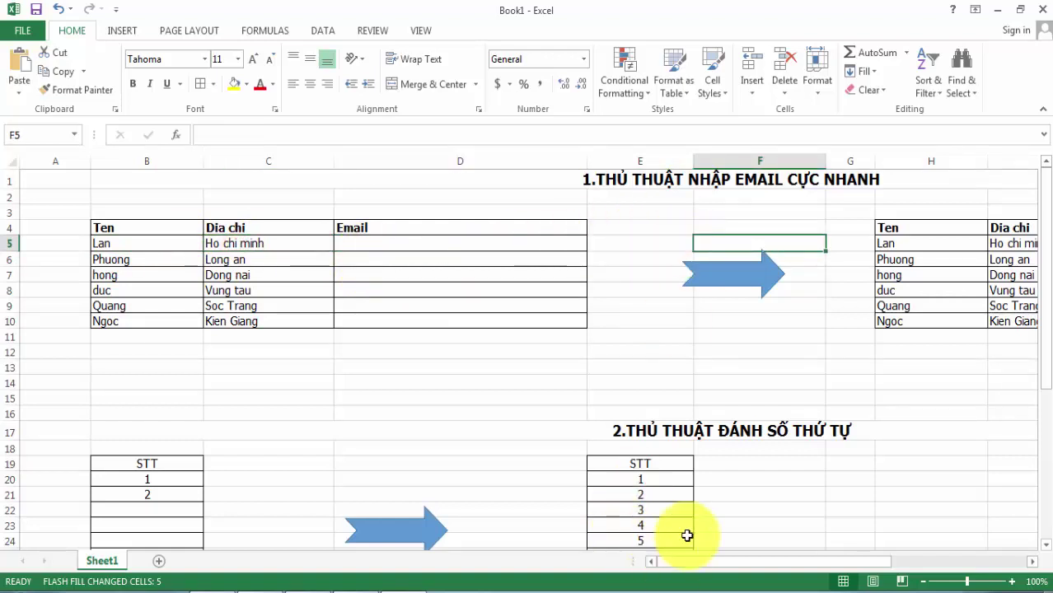
left_click_drag(706, 563, 811, 567)
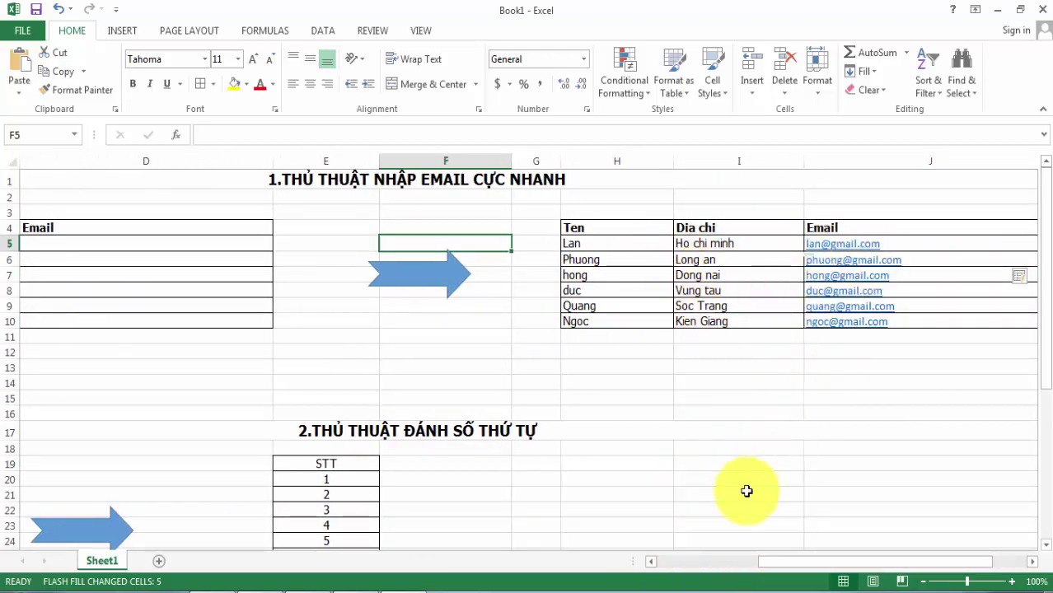
left_click_drag(826, 564, 728, 568)
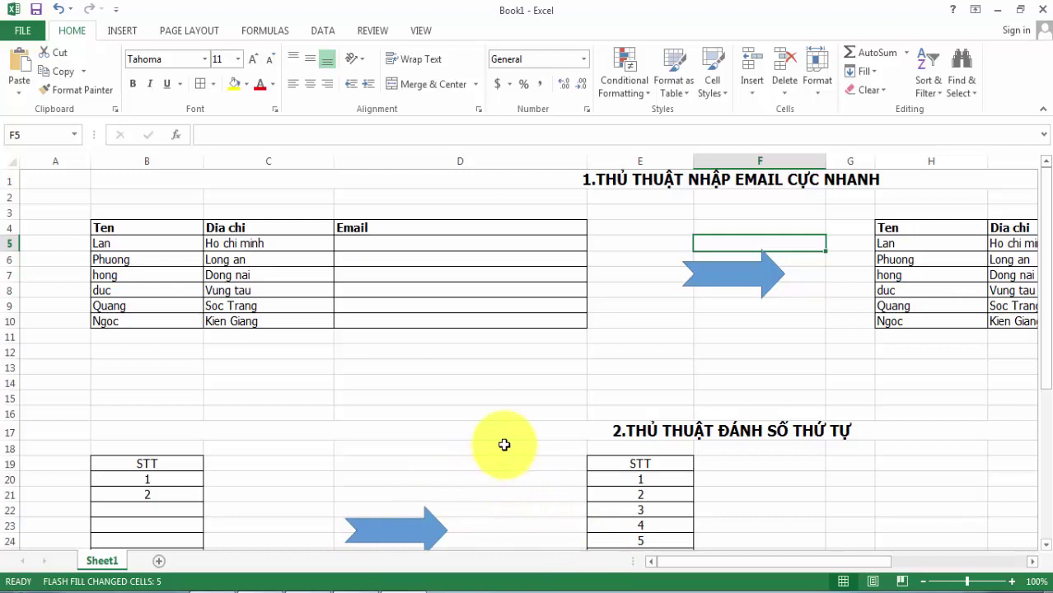
- Launch Notepad via Run, move it aside, and type '1. Dau tien bấm phím'
key("super+r")
type("no")
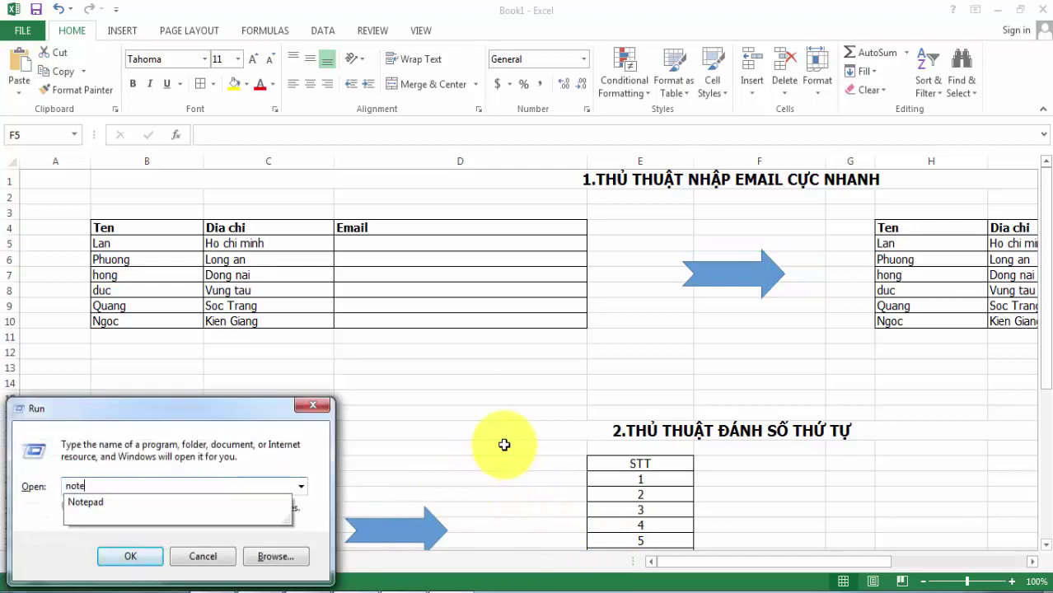
key("Down")
key("Return")
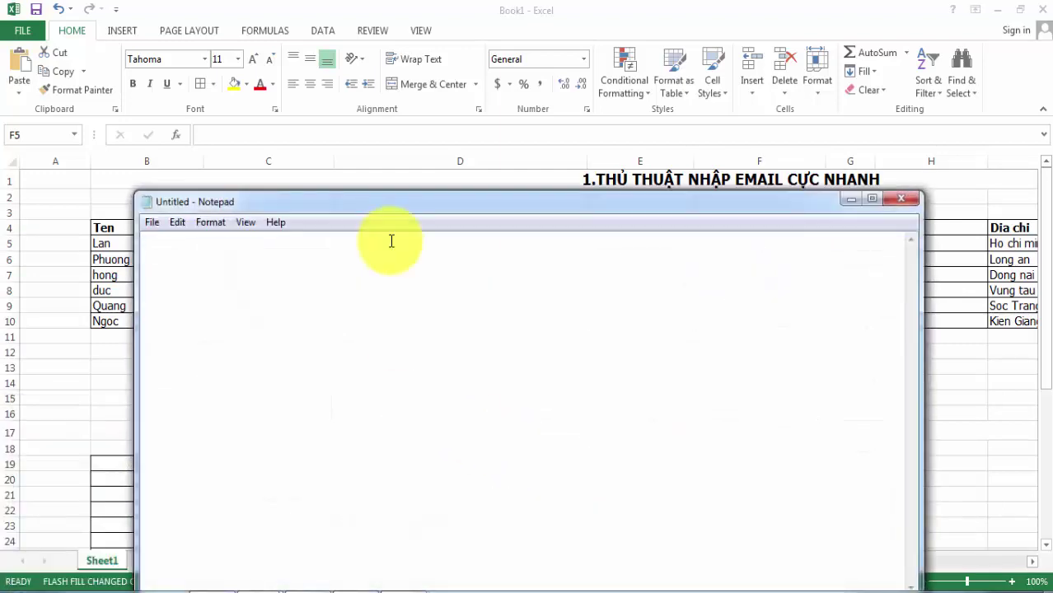
left_click_drag(418, 205, 613, 319)
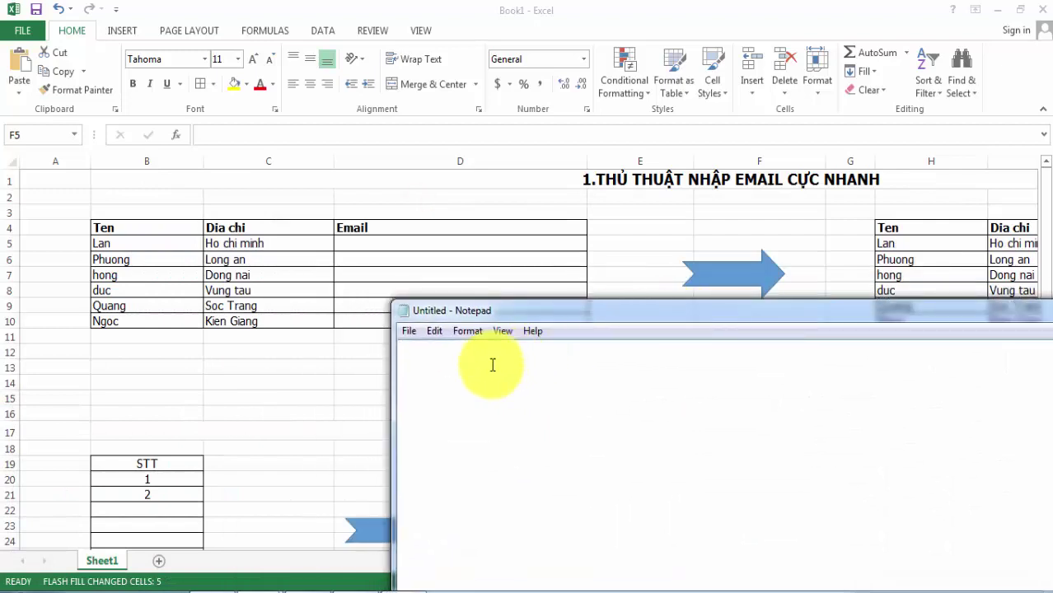
type("1/")
type("Dau ")
type("tien")
type("cho")
type("ăn")
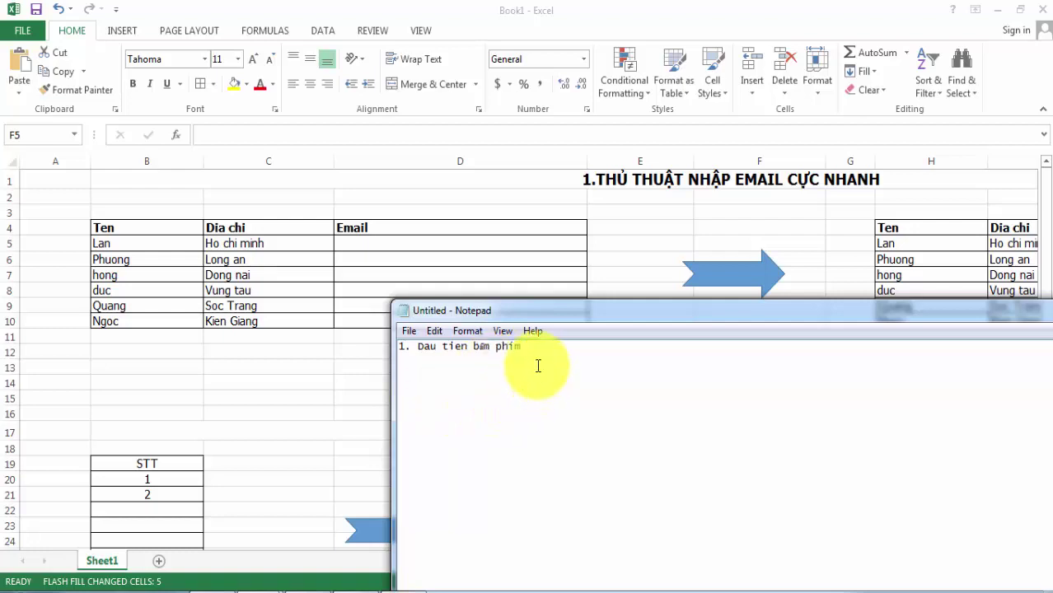
- Change the note's font to Times New Roman
left_click_drag(519, 349, 388, 330)
left_click(468, 330)
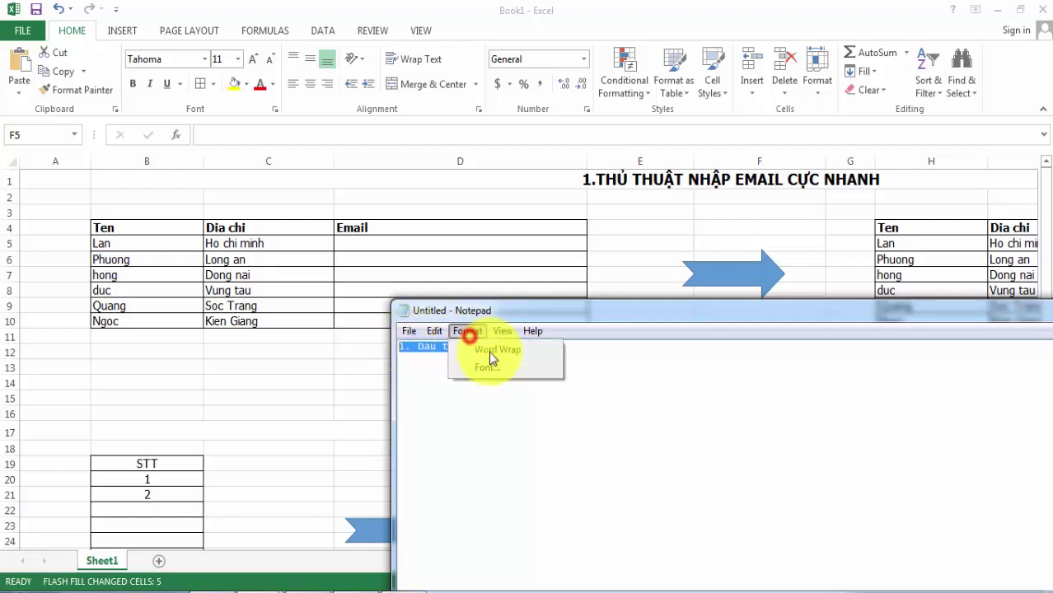
left_click(486, 364)
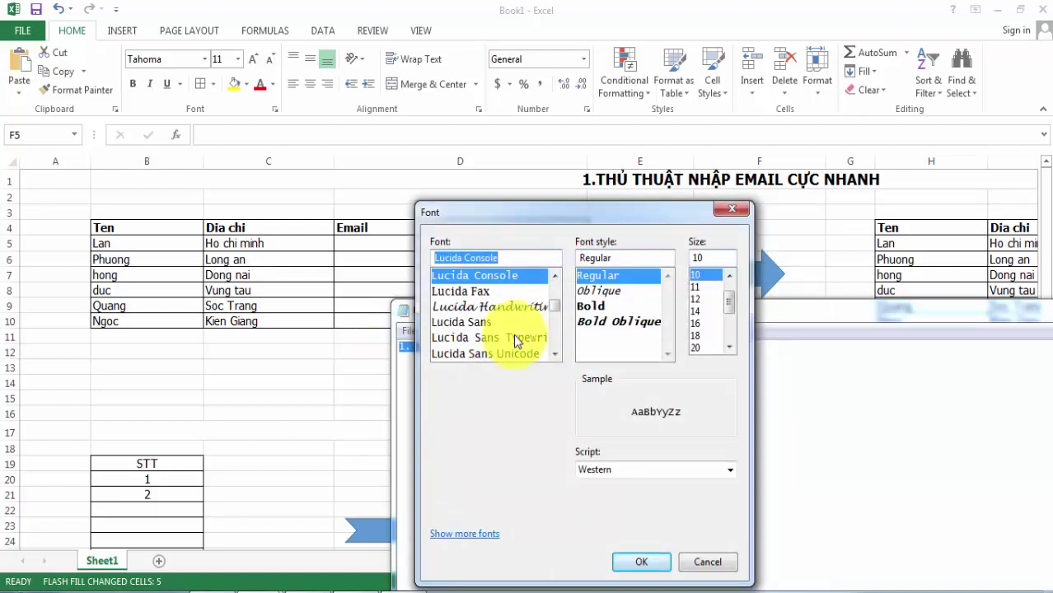
type("Times New Roman")
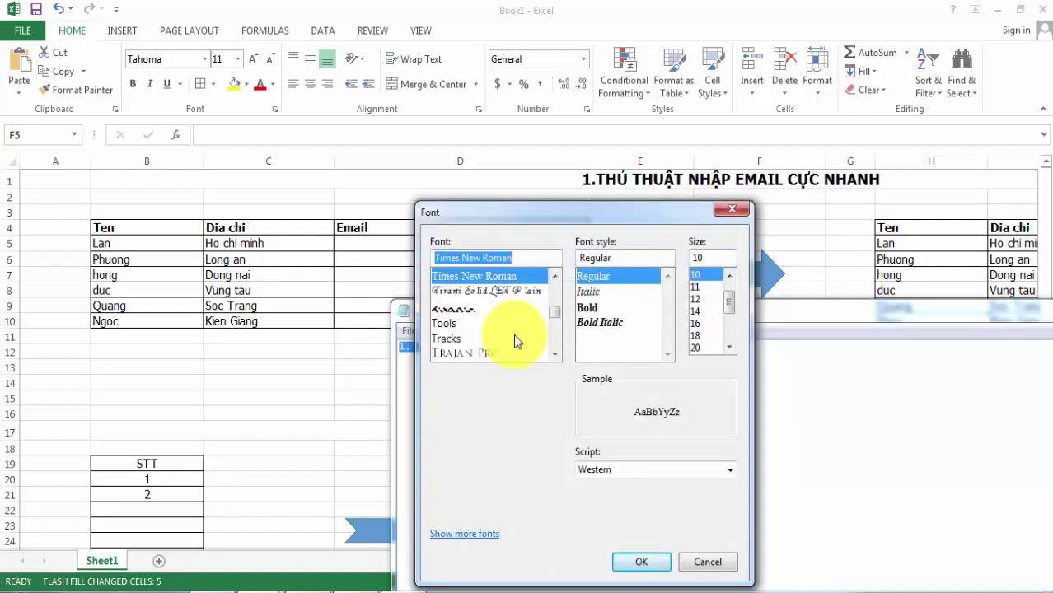
key("Return")
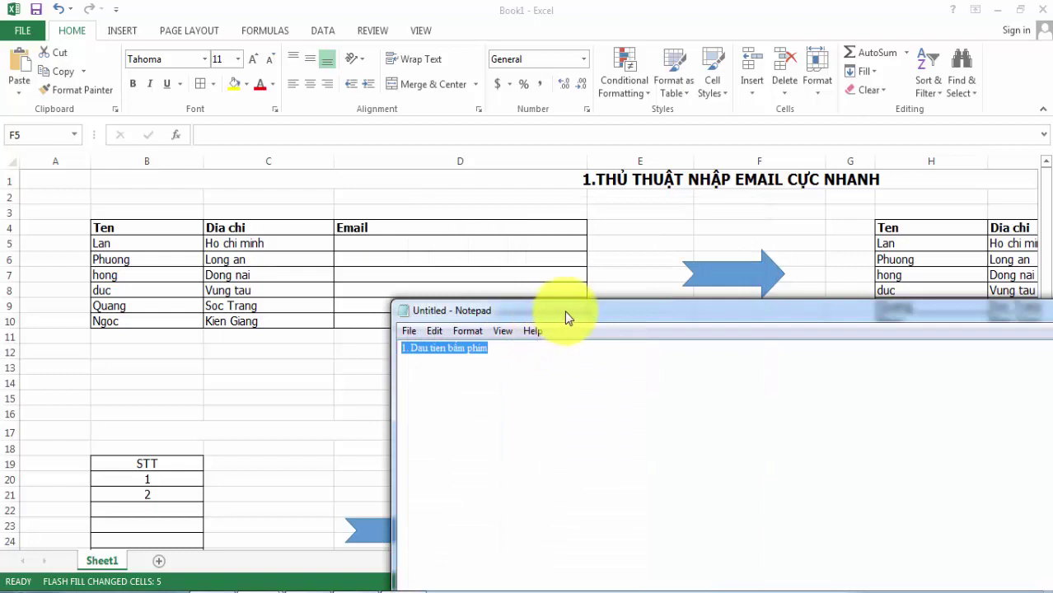
- Add steps '2. Nhập địa chỉ Email chọn Enter' and '3. Bấm Tổ hợp phím Ctr + E', then move the note lower
left_click(516, 352)
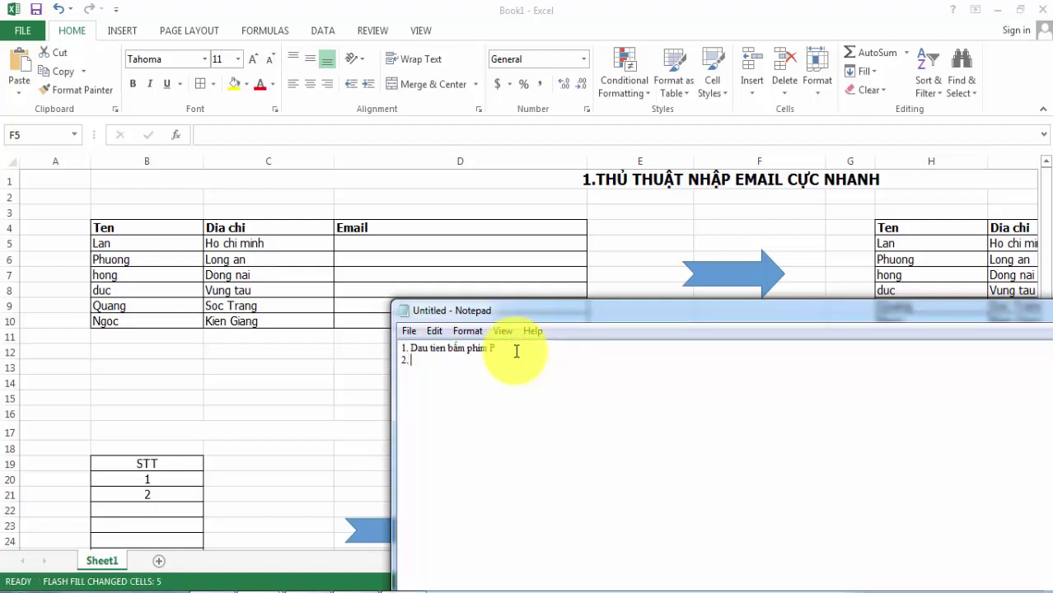
type(". Nhấ")
type(" đi")
type("chỉ E")
type("mai")
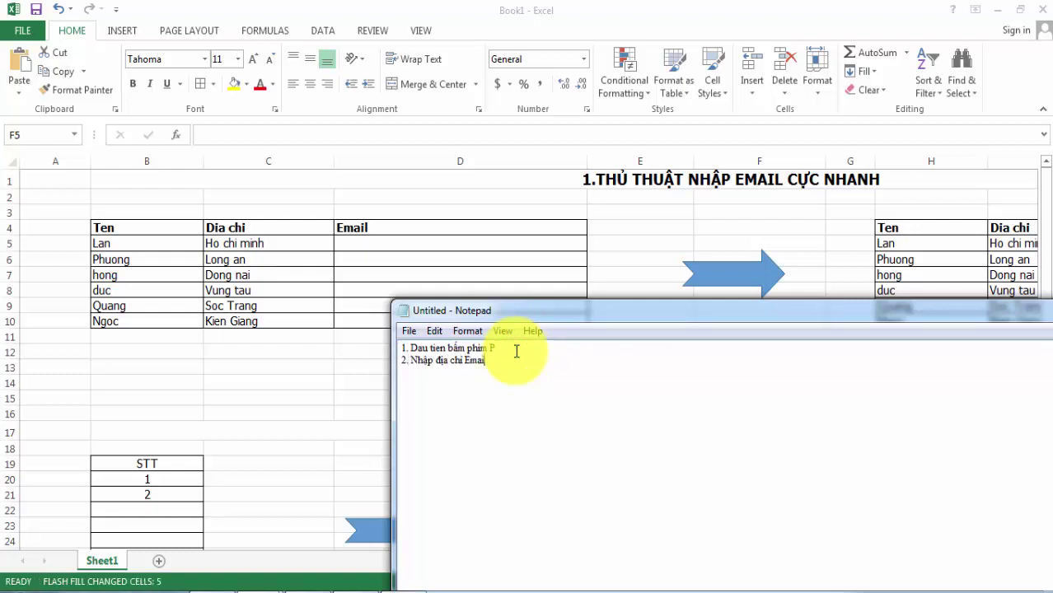
type("l c")
type("họn")
type("3. Bấm")
type(" Tổ hợp")
type(" phím")
type(" Ctr + E")
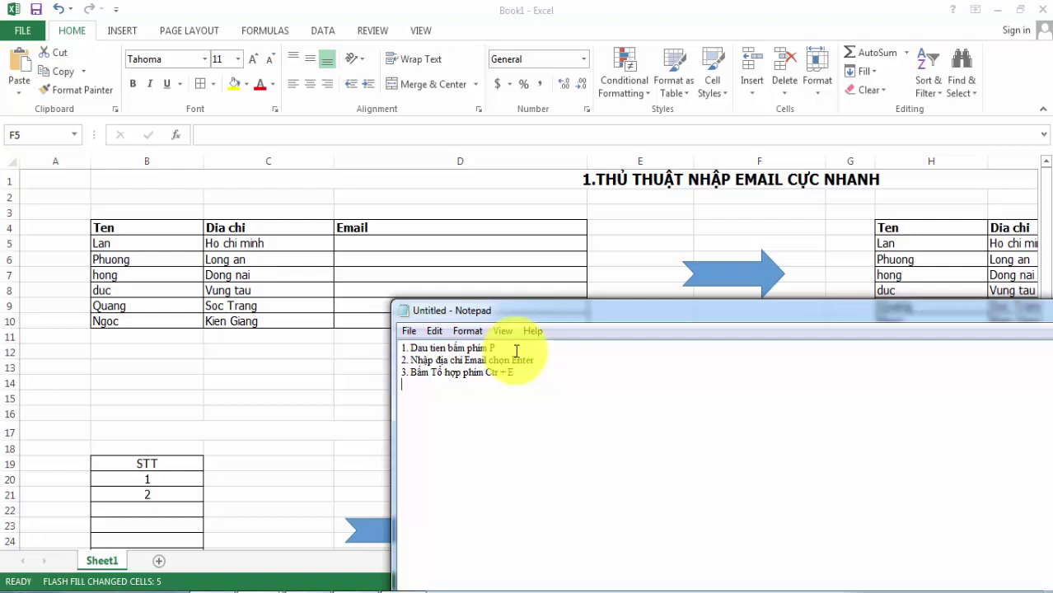
left_click_drag(577, 313, 339, 410)
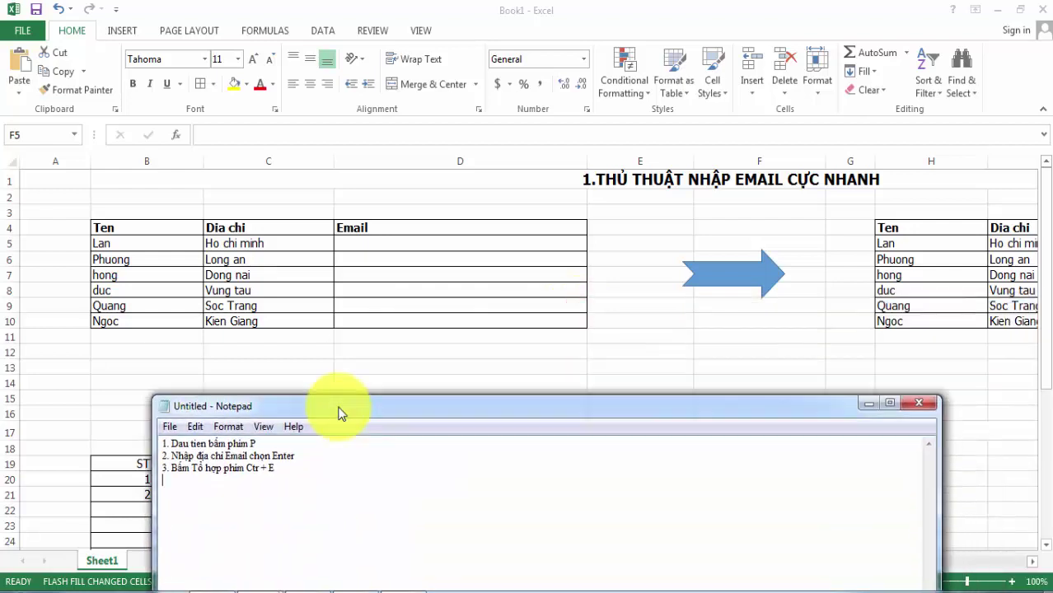
- Type the first person's Gmail address in D5 so Flash Fill completes D6:D10
key("alt+Tab")
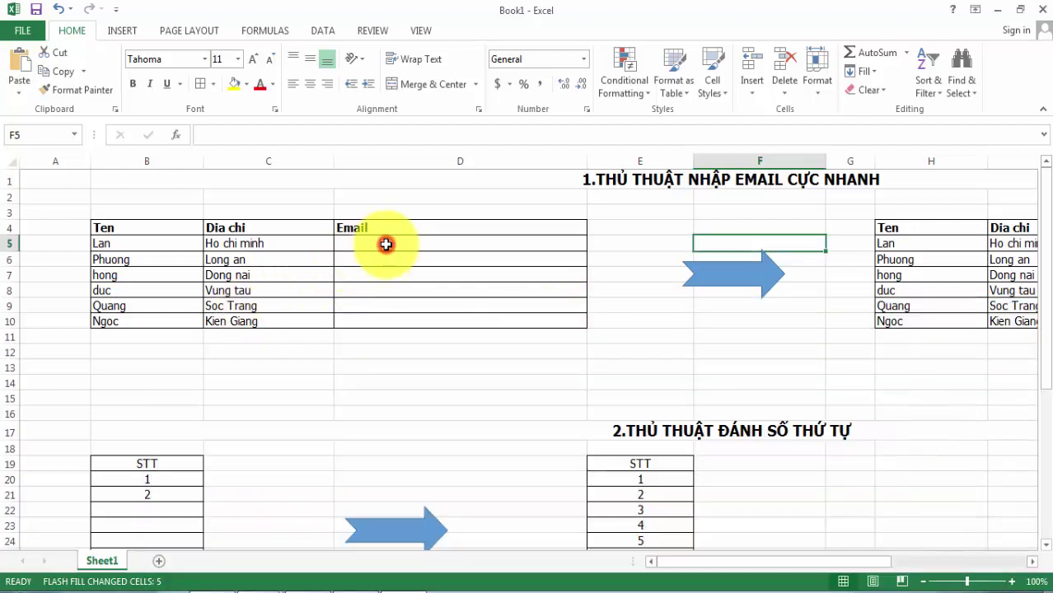
left_click(386, 244)
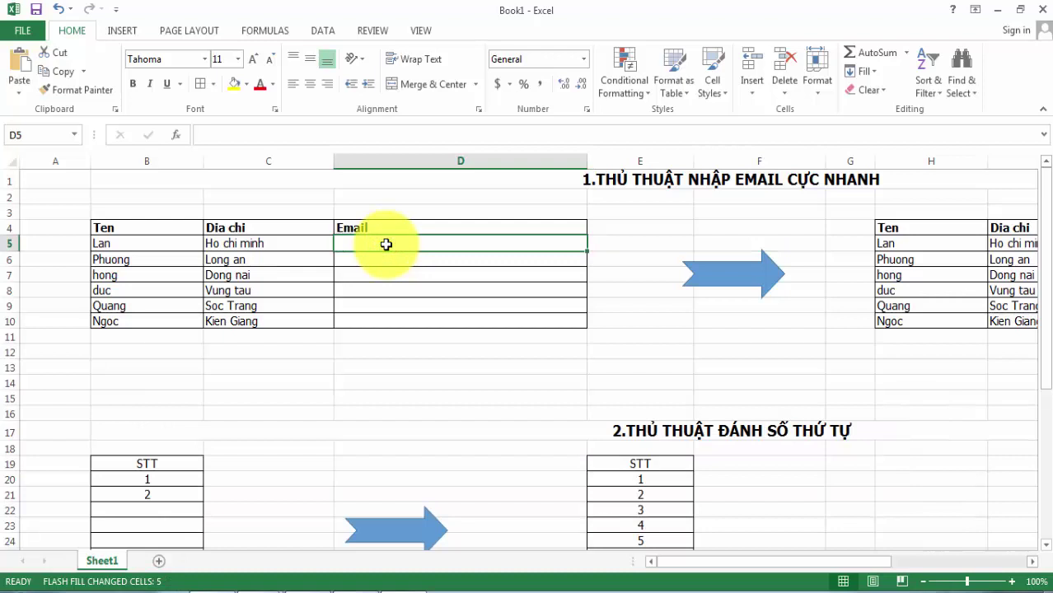
type("p")
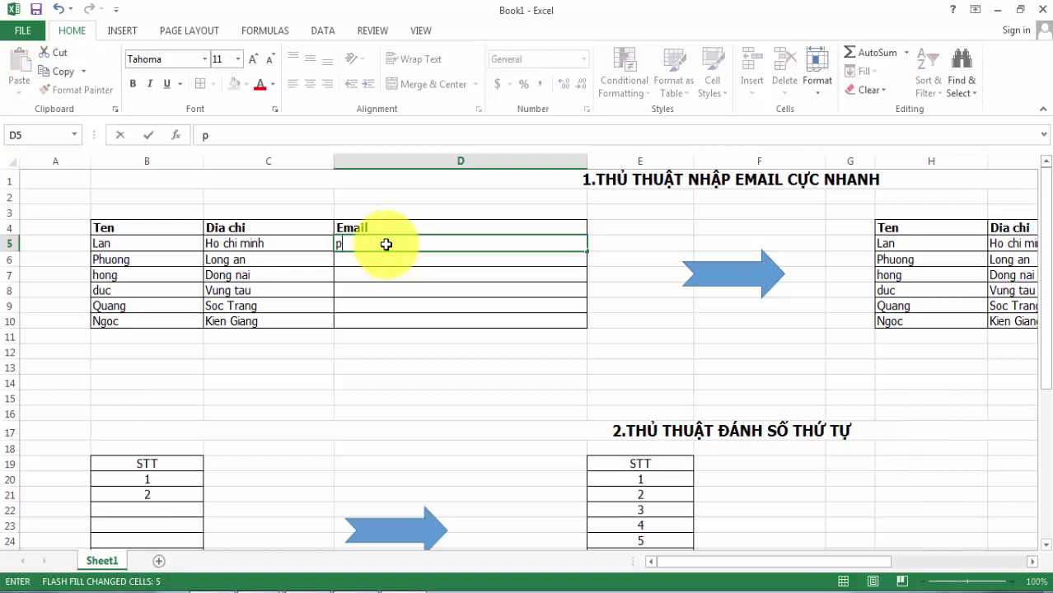
key("BackSpace")
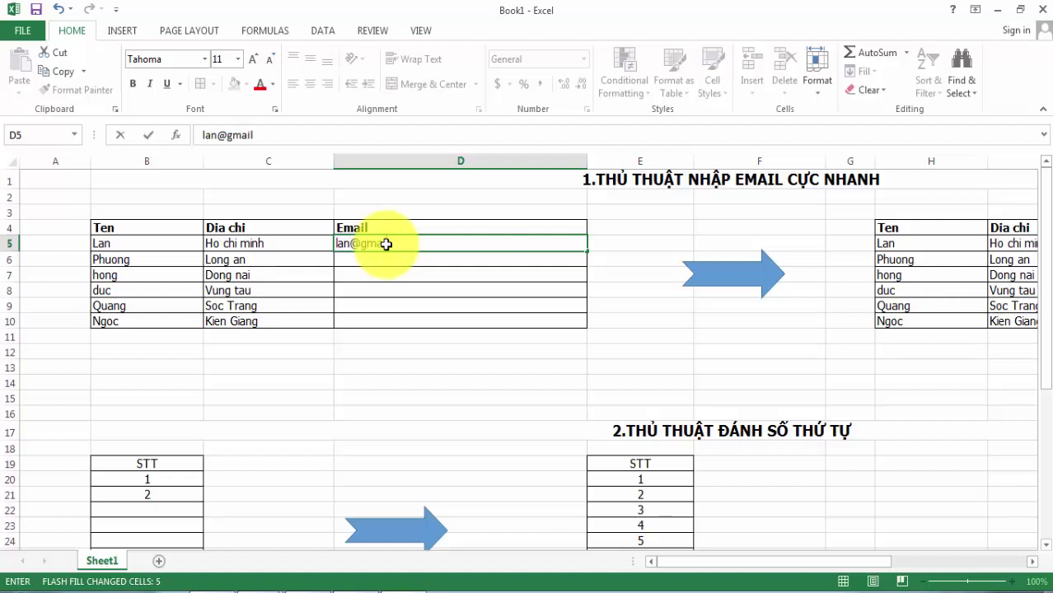
key("Return")
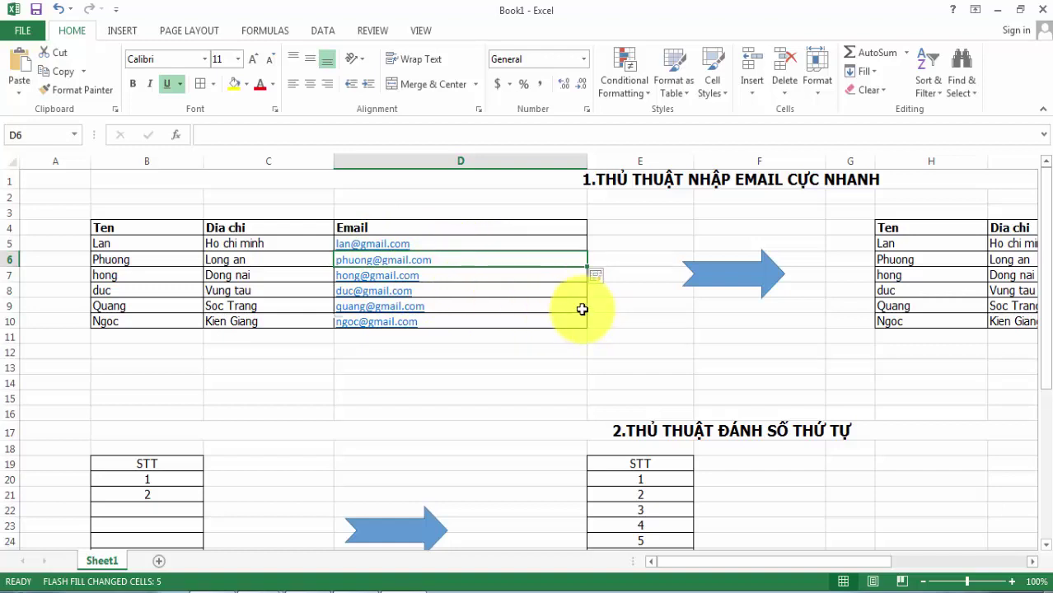
- Select the 1 and 2 in B20:B21 and extend the STT numbering to 9 at B28
left_click(648, 333)
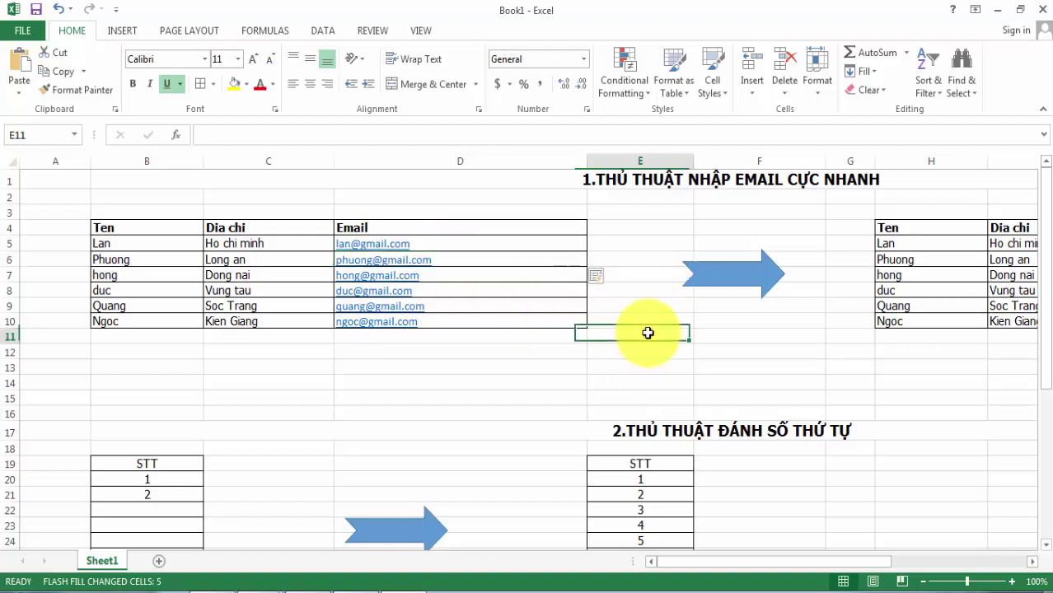
scroll(463, 343, "down", 1)
scroll(464, 342, "up", 1)
scroll(464, 343, "down", 1)
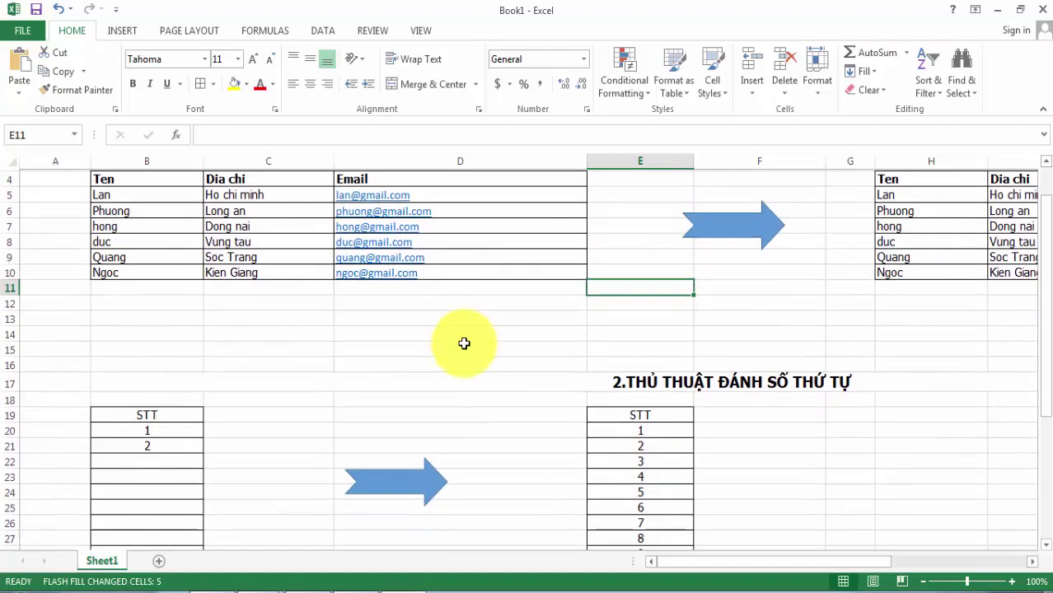
scroll(464, 343, "down", 1)
scroll(464, 342, "down", 1)
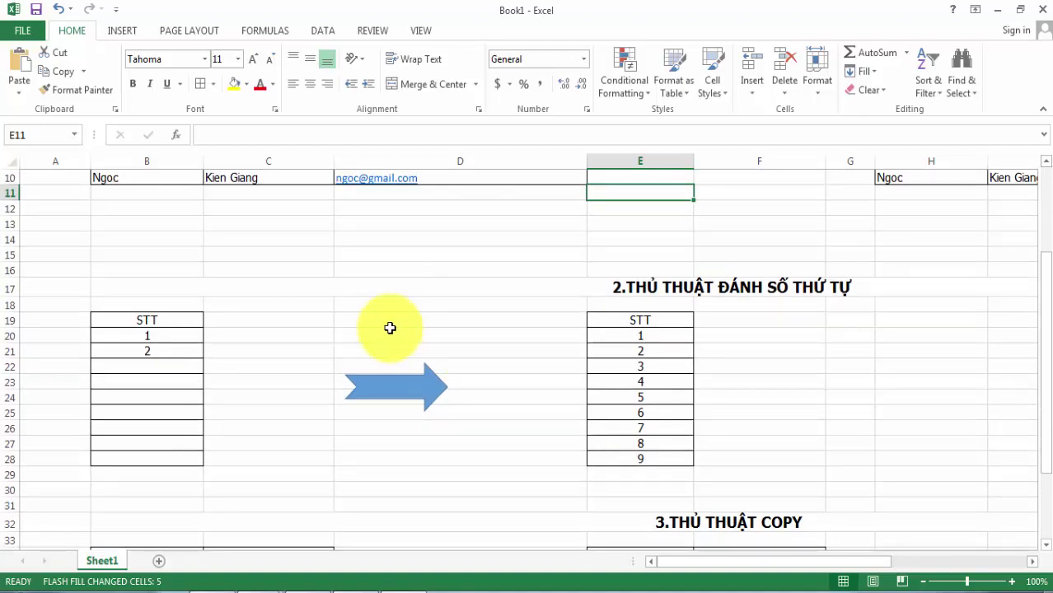
scroll(389, 327, "up", 1)
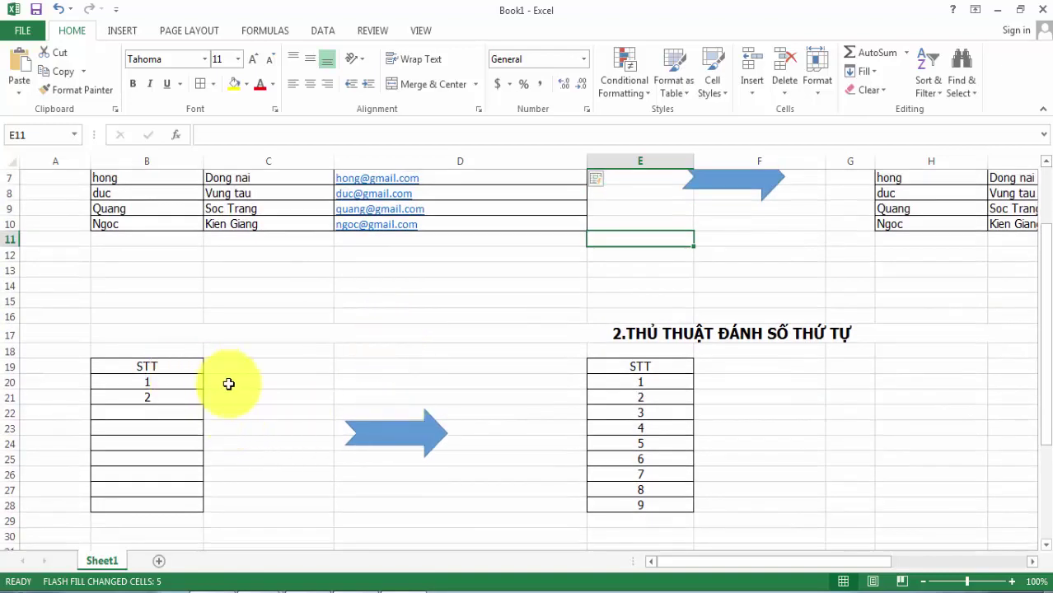
left_click_drag(190, 381, 202, 508)
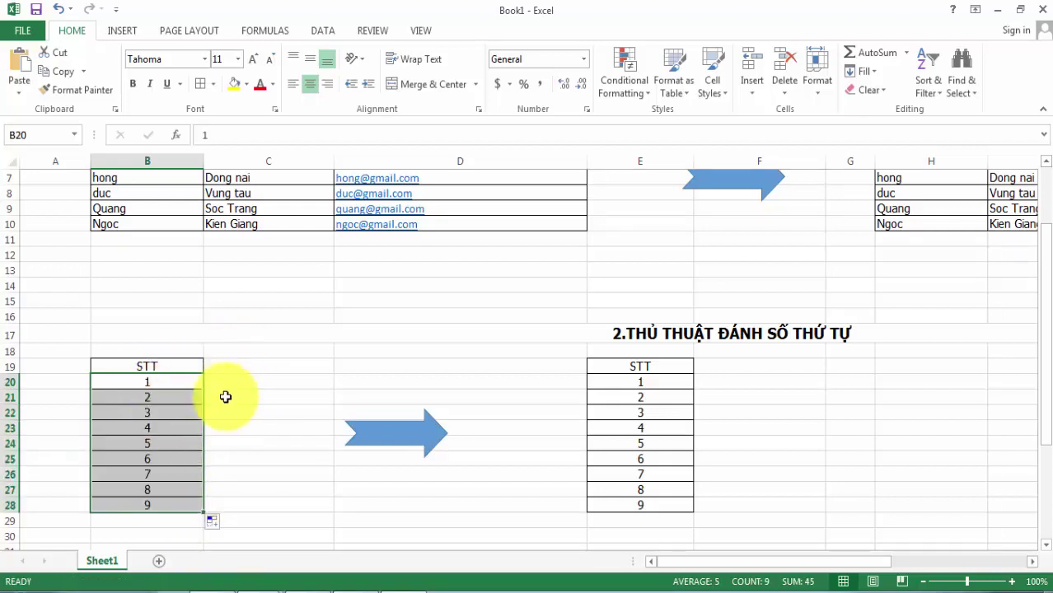
scroll(241, 391, "down", 1)
scroll(284, 392, "down", 1)
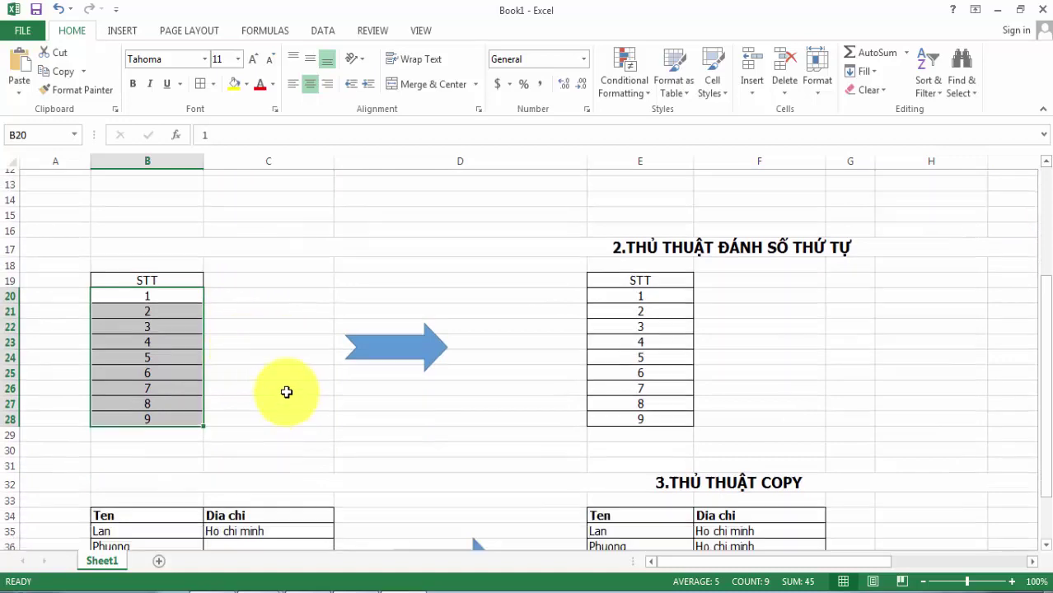
scroll(285, 392, "down", 1)
scroll(286, 393, "up", 2)
scroll(286, 392, "down", 2)
scroll(285, 393, "down", 2)
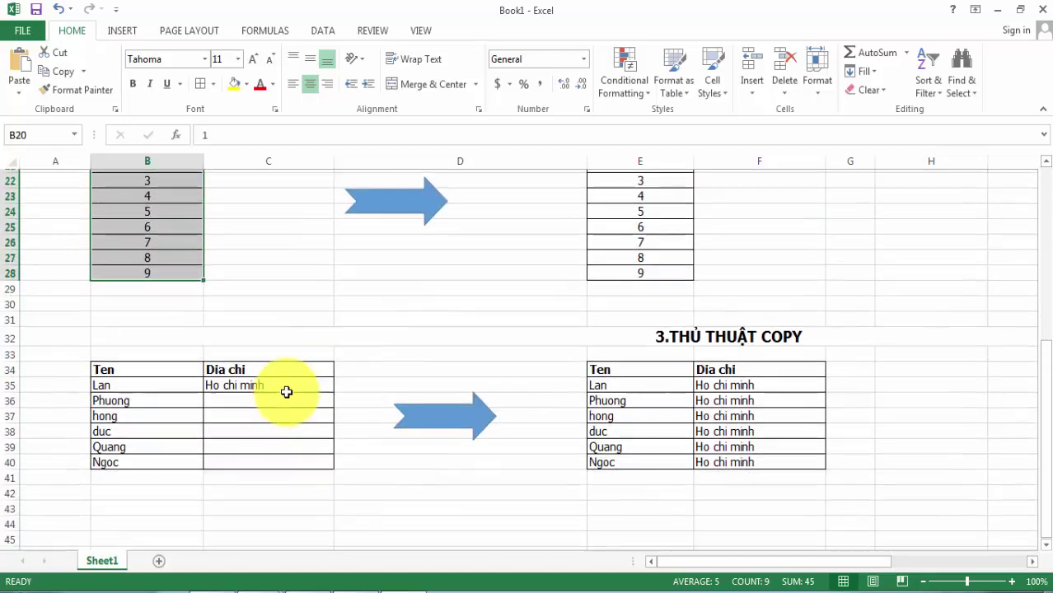
left_click(243, 389)
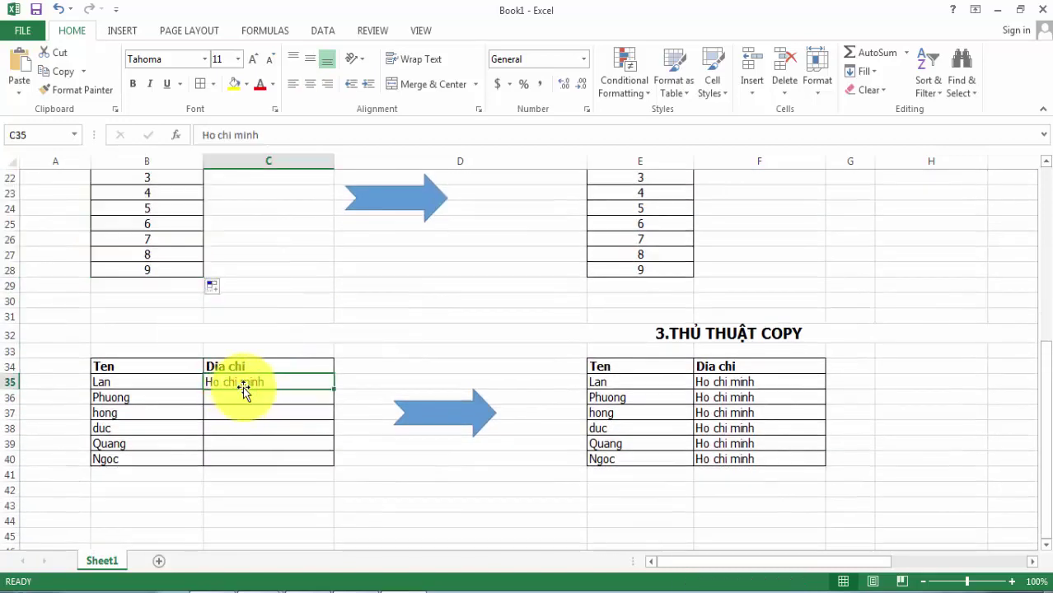
right_click(245, 387)
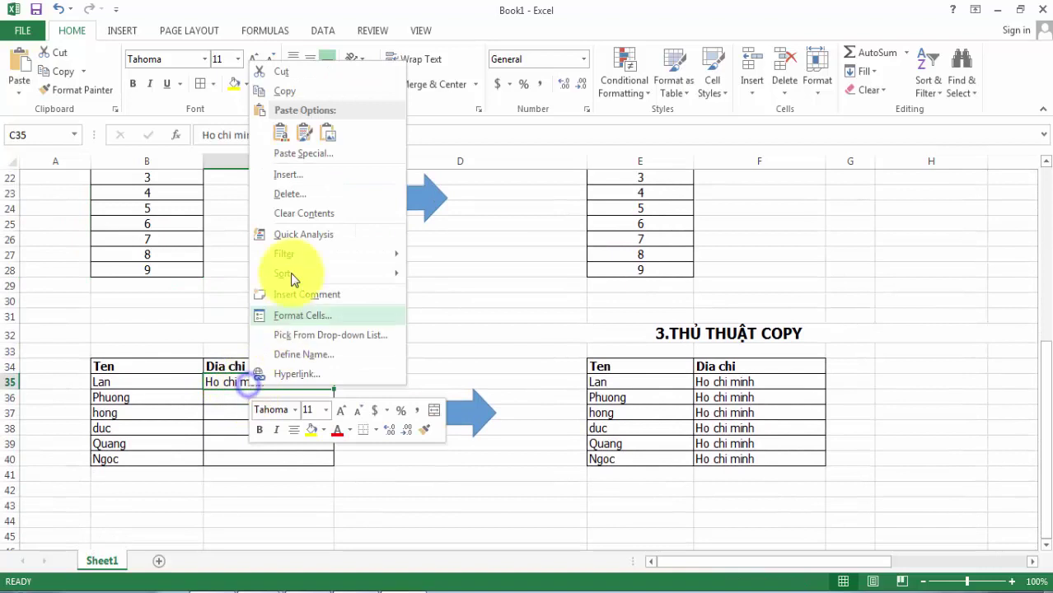
left_click(284, 93)
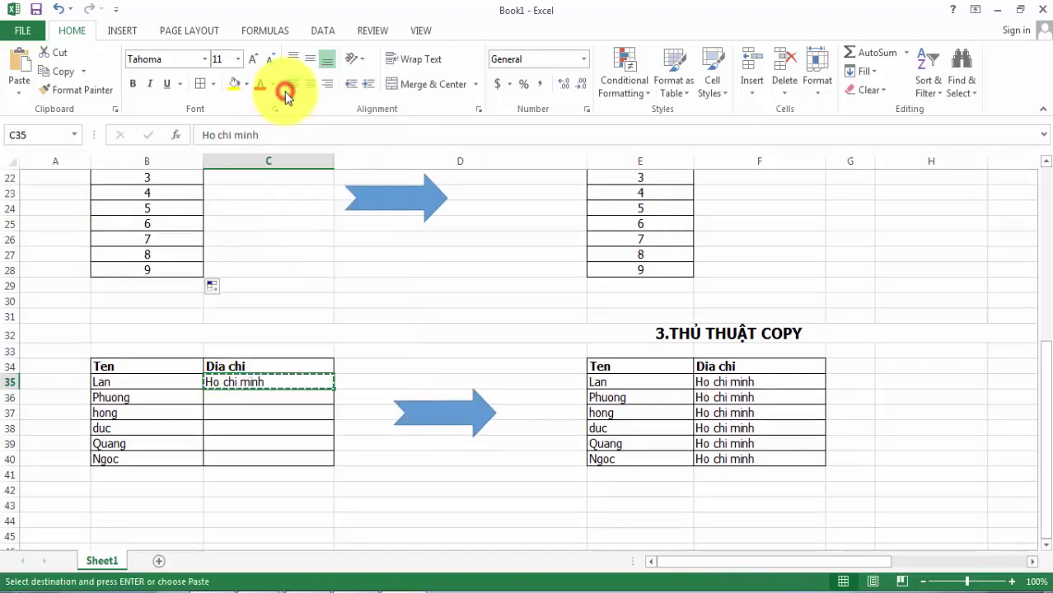
left_click(303, 403)
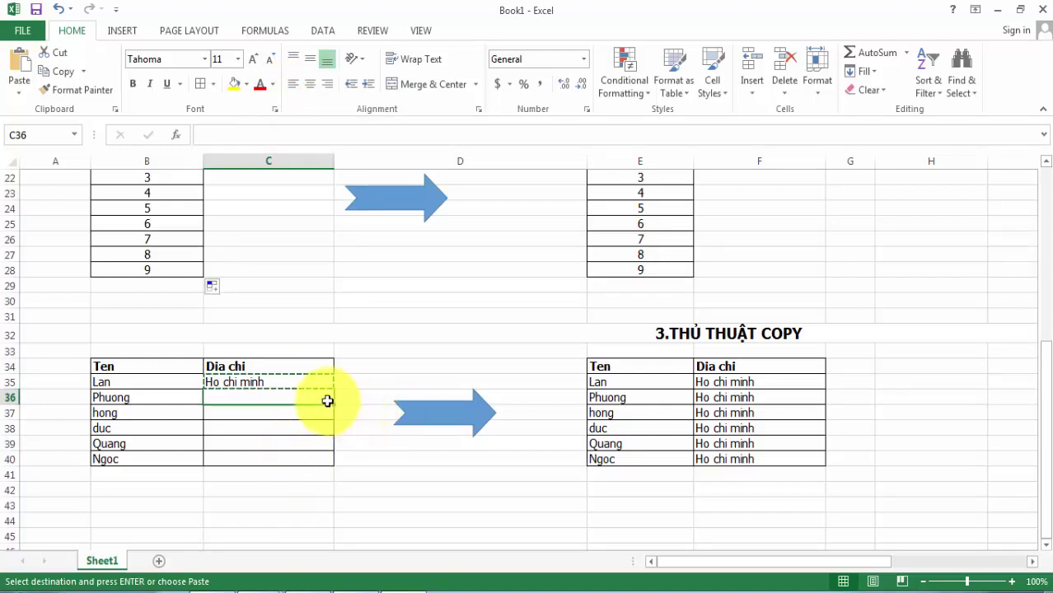
mouse_move(324, 401)
left_mouse_down()
mouse_move(322, 470)
mouse_move(322, 459)
left_mouse_up()
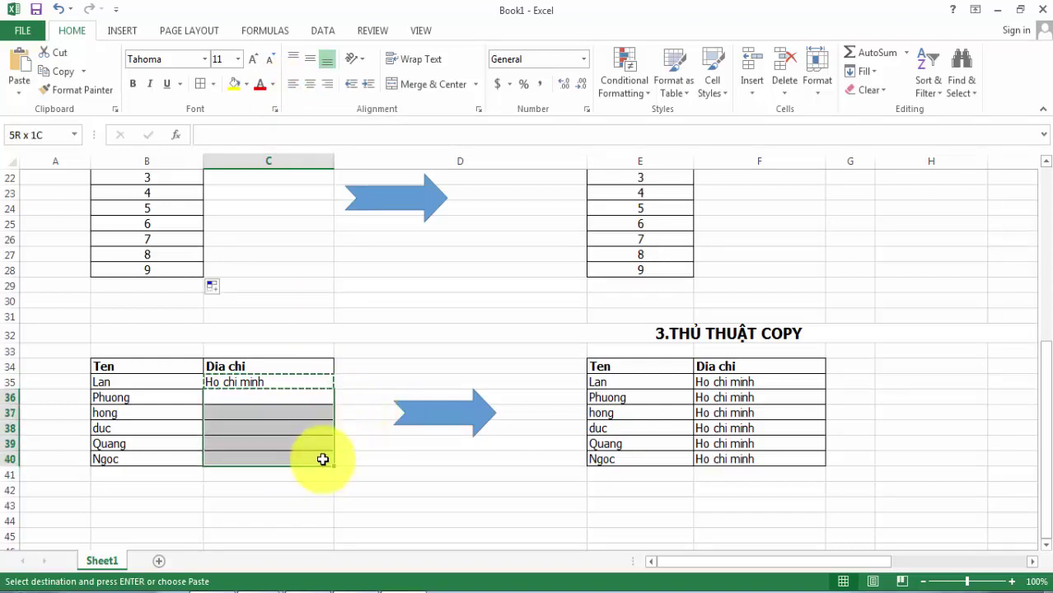
key("Return")
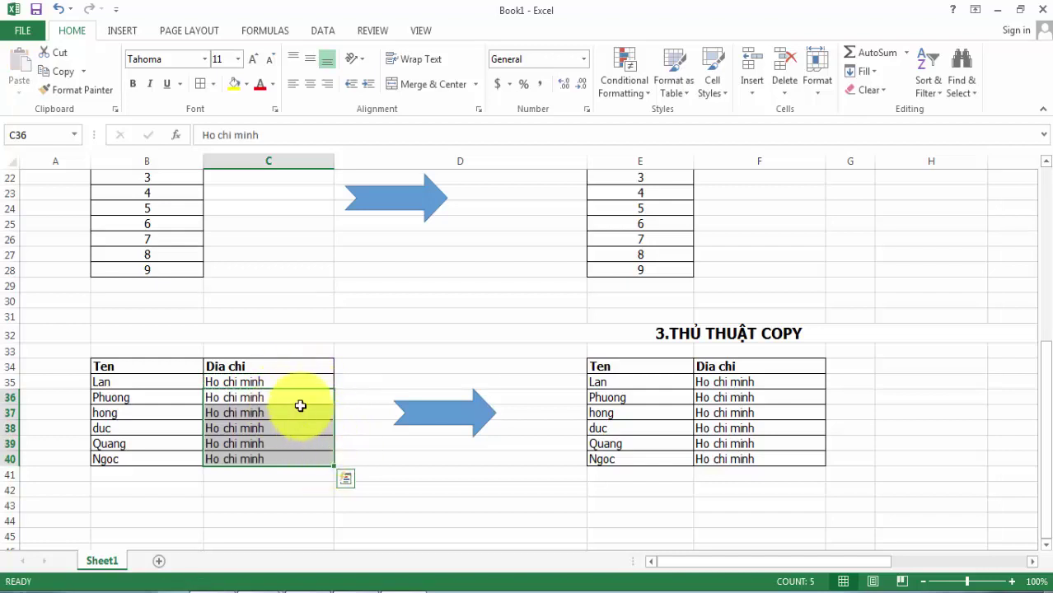
left_click_drag(299, 398, 295, 460)
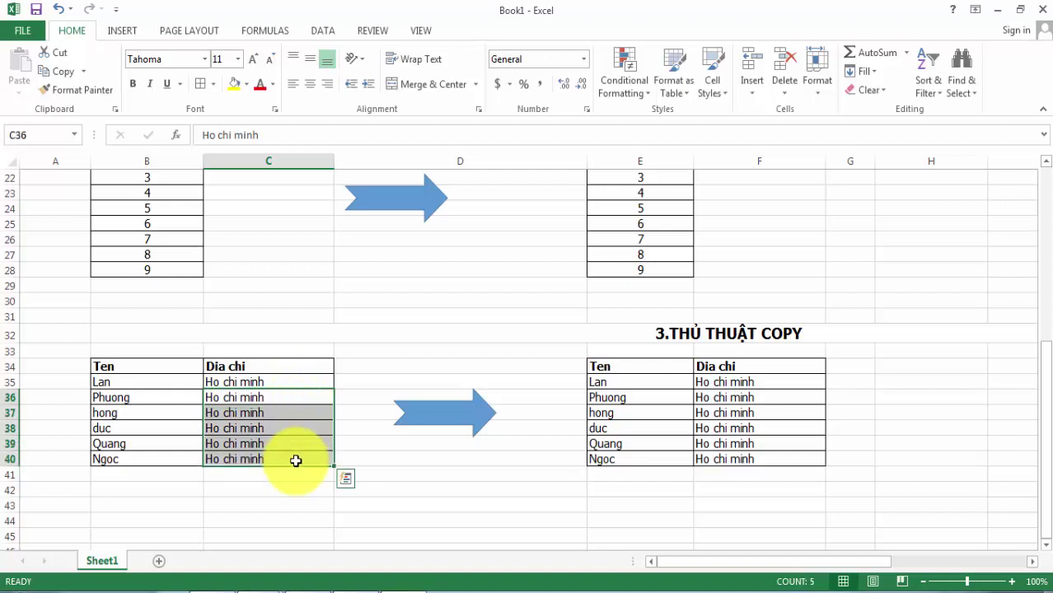
key("Delete")
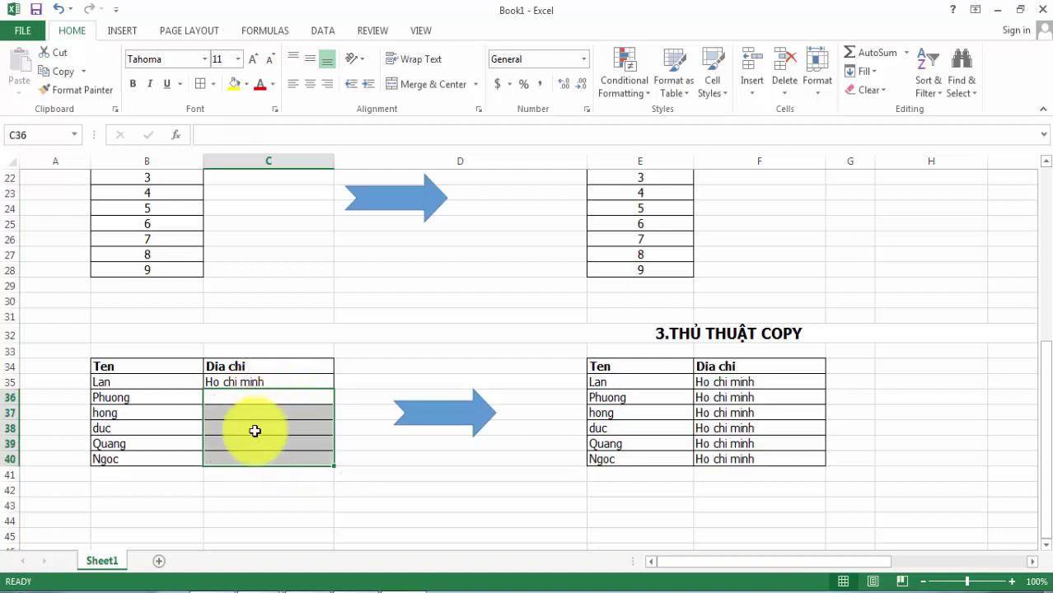
- Bring the Untitled Notepad note forward, move it aside, and cut the old three lines
left_click(252, 588)
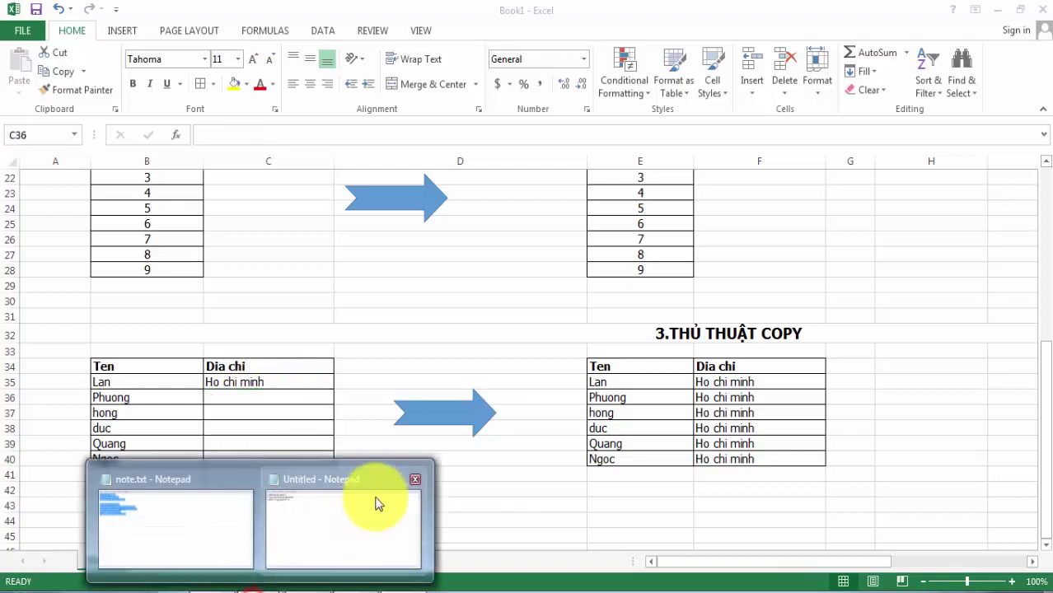
left_click(377, 504)
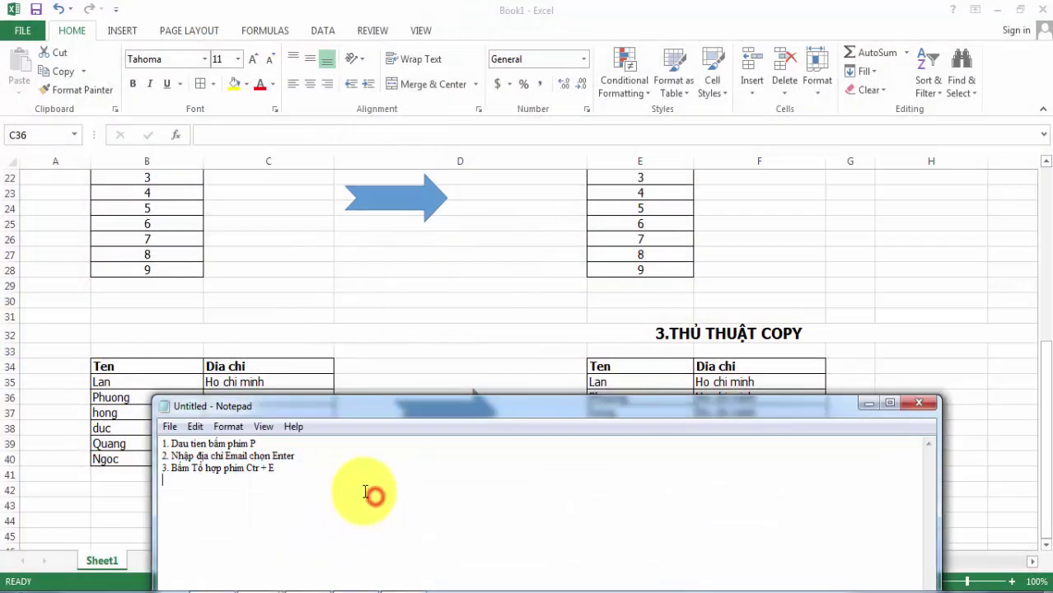
left_click(351, 407)
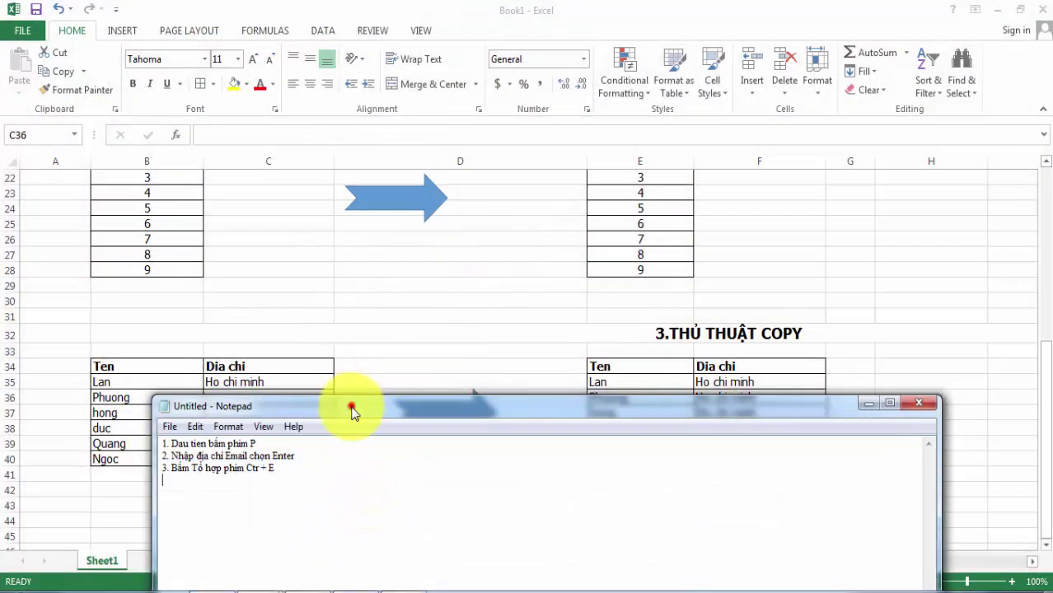
left_click_drag(351, 407, 546, 260)
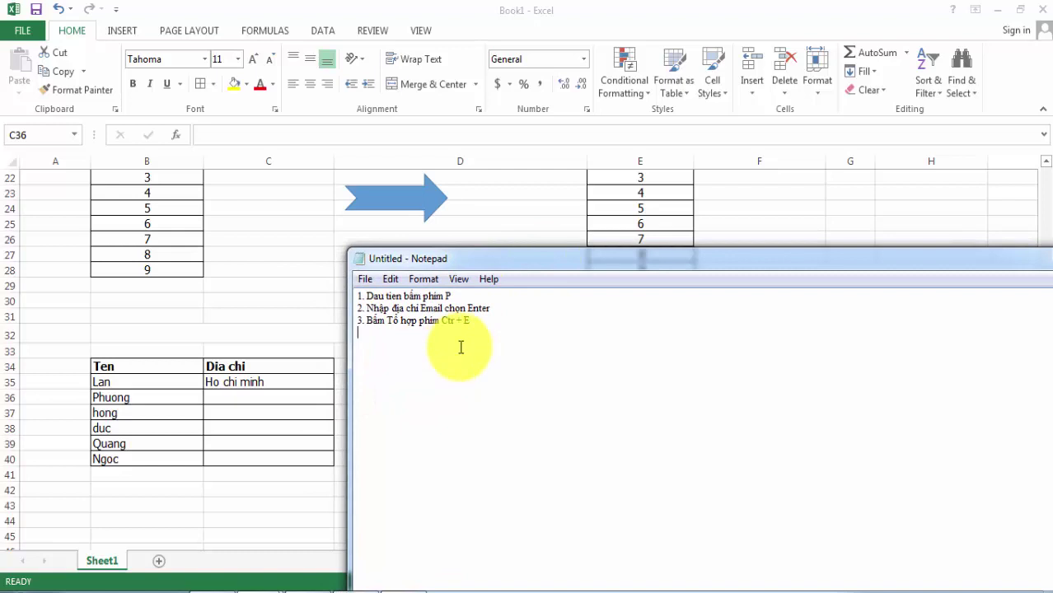
left_click_drag(486, 323, 357, 285)
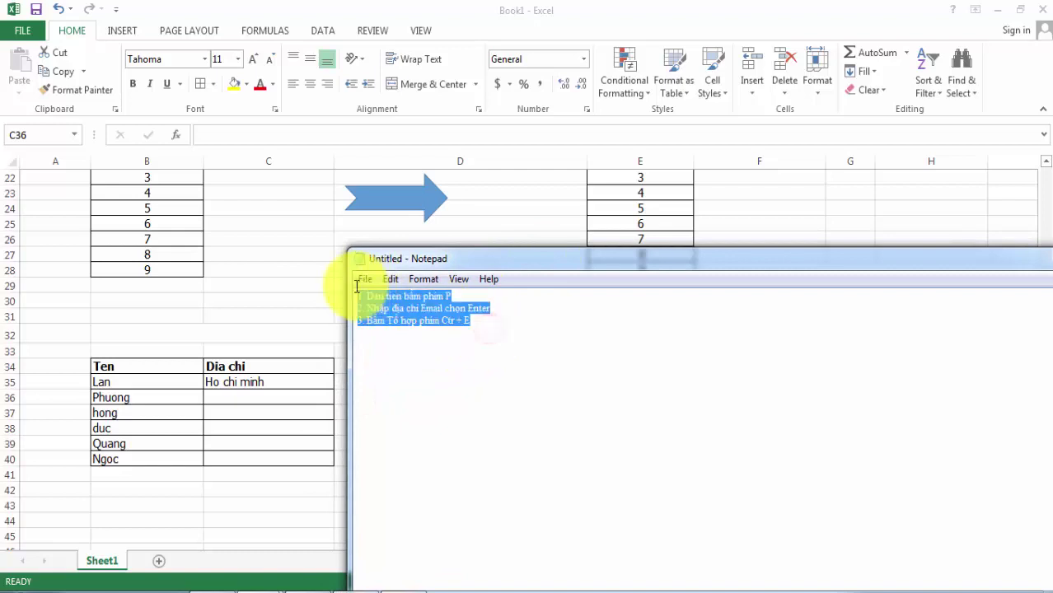
key("ctrl+x")
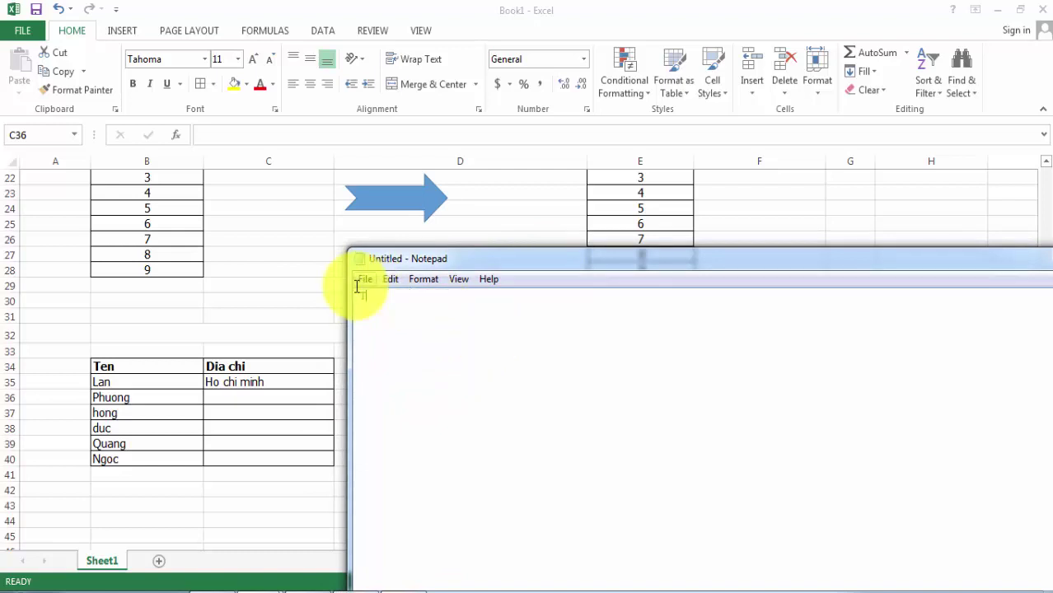
- Write the copy tips: cách 1 copy then Enter, cách 2 'chọn ô dùng chuột kéo xuống'
type("Thuủ thuật")
type(" đ")
type("iệu:")
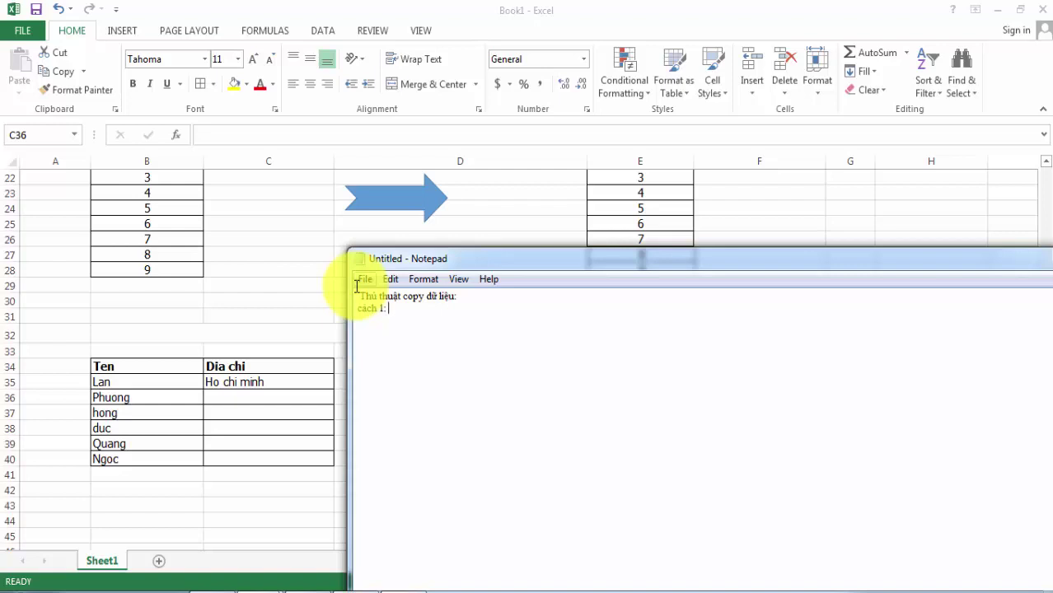
type("cho")
type("cop")
type("y")
type("ch")
type("on")
type(" vung")
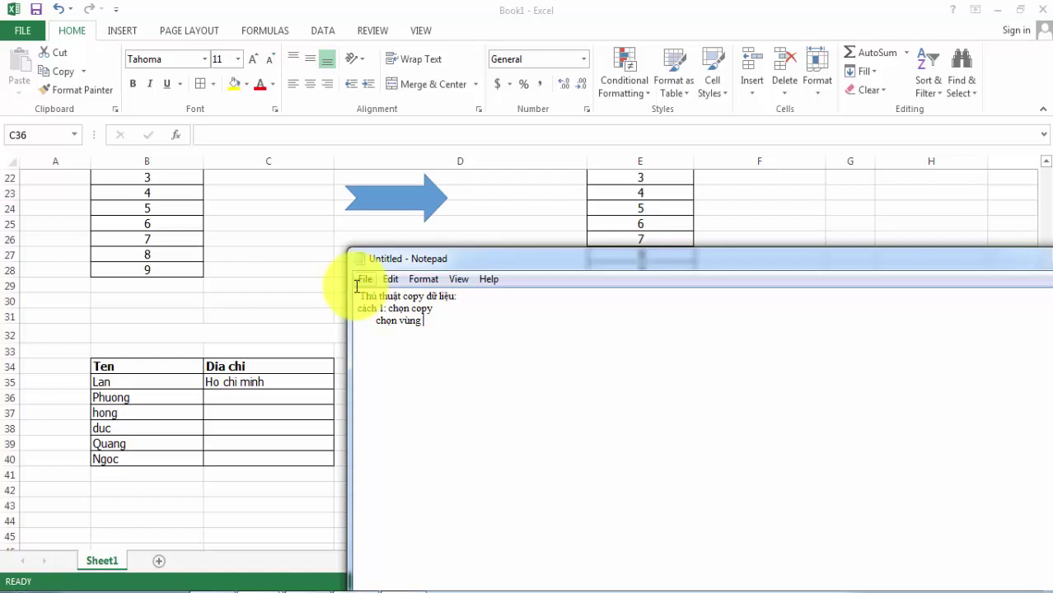
type("ô")
type("cần")
type(" pa")
type("s")
type("te")
type(" -")
type("> ct")
key("BackSpace")
key("BackSpace")
key("BackSpace")
type("ấ")
type("m ente")
key("Return")
type("c")
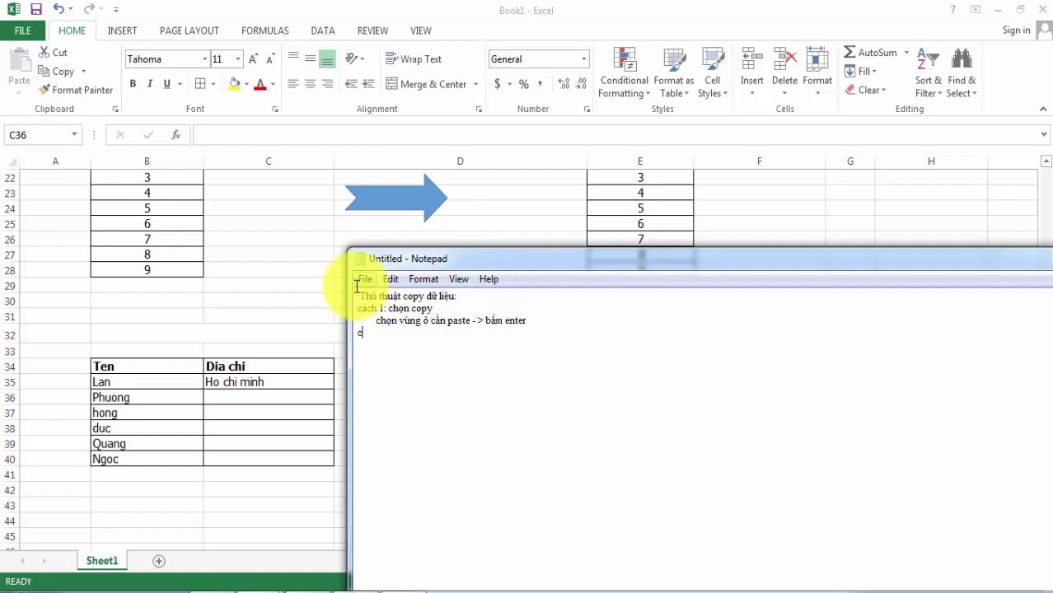
type("ach")
type("hon")
type("ô")
type("dung")
type("chu")
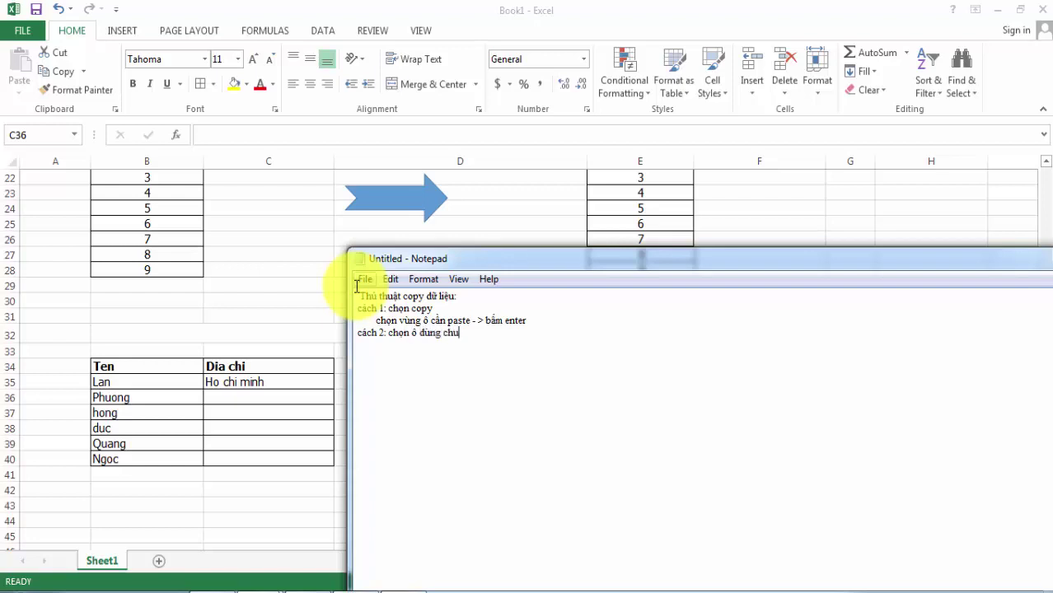
type("ột")
type("keo")
type(" xuống")
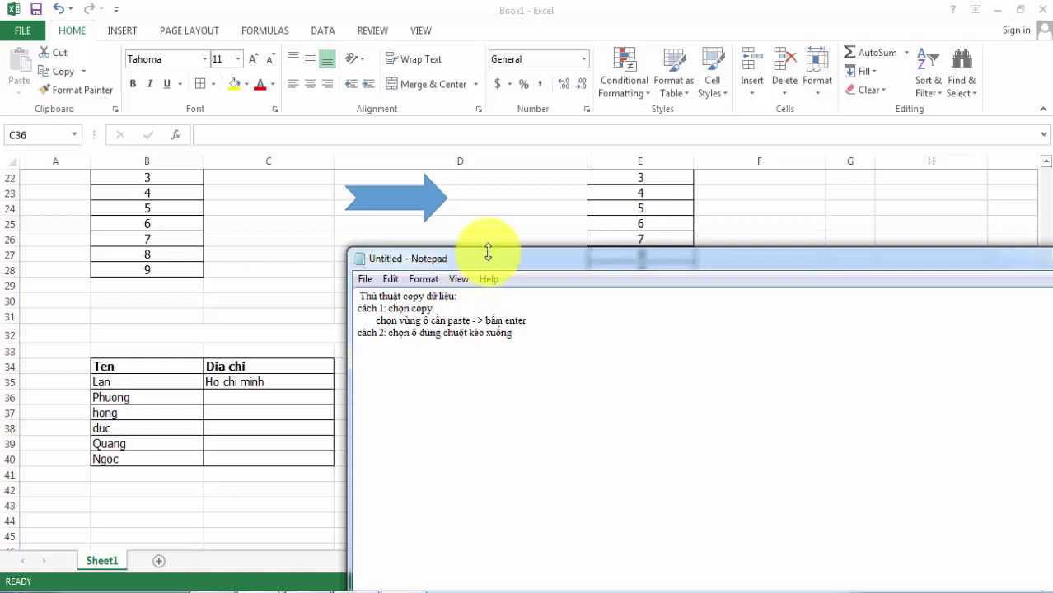
left_click_drag(480, 256, 405, 253)
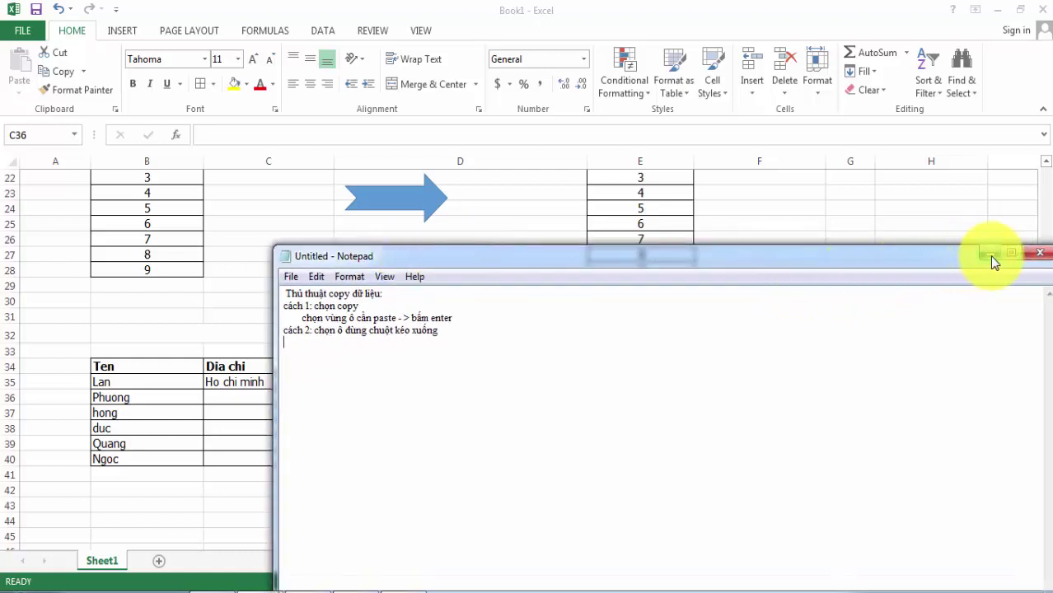
- Fill Ho chi minh from C35 down to C40 with the fill handle, then clear C36:C40
left_click(834, 8)
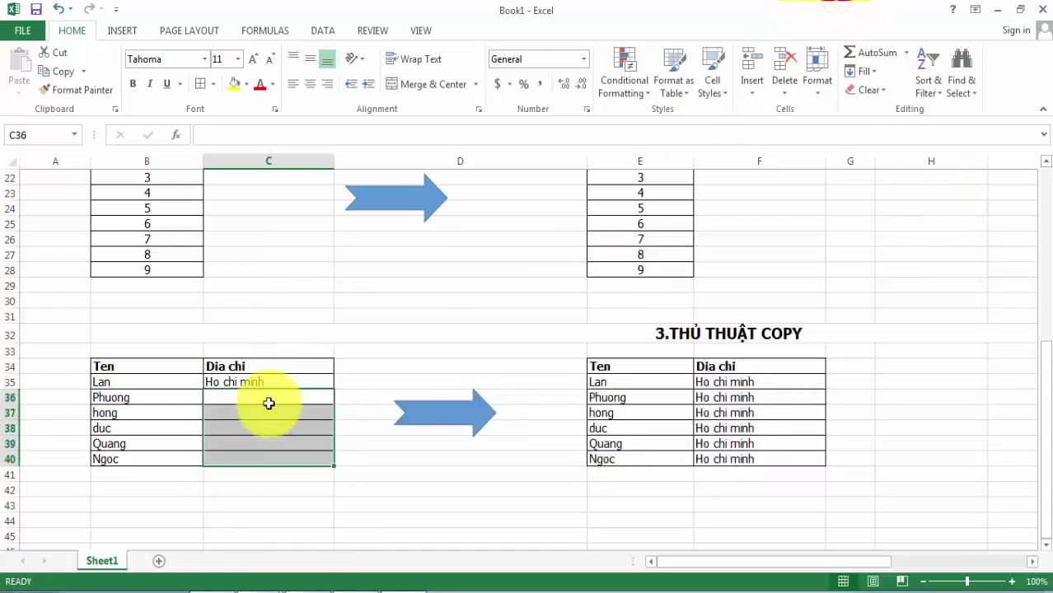
left_click(290, 377)
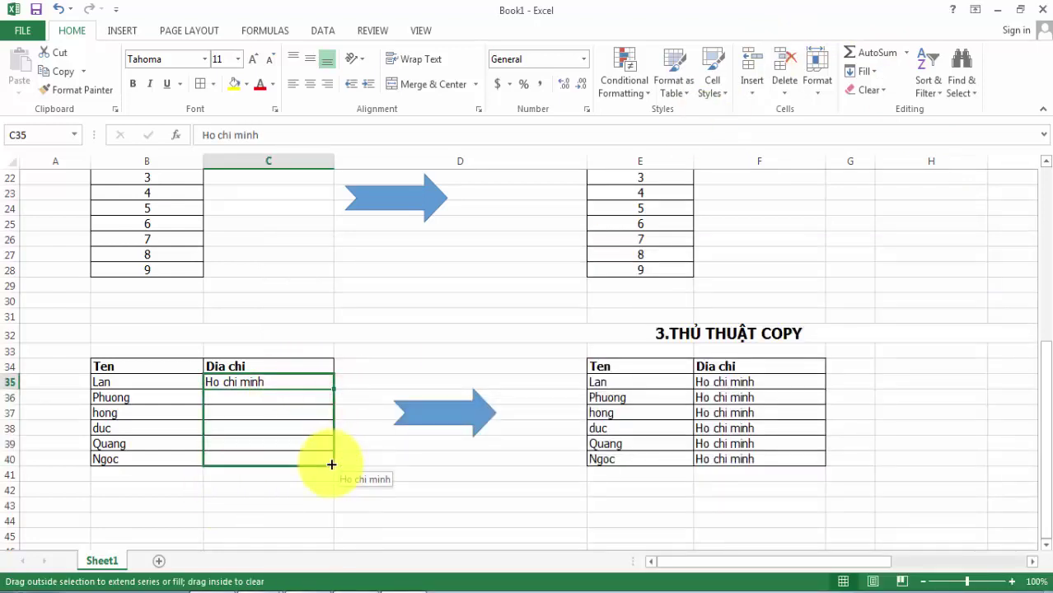
left_click_drag(336, 389, 334, 461)
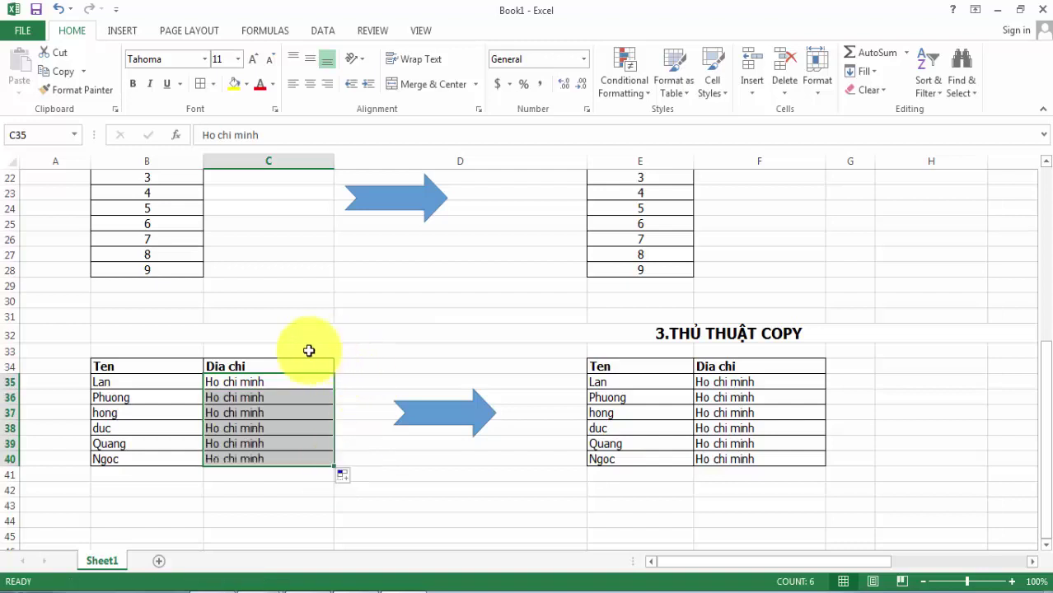
left_click(292, 396)
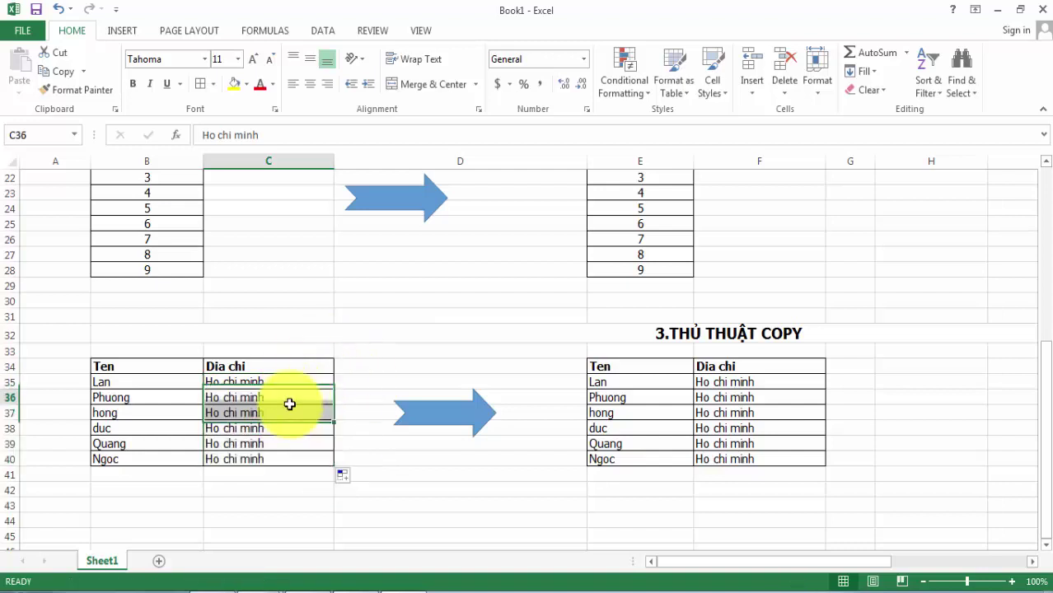
left_click_drag(292, 393, 284, 460)
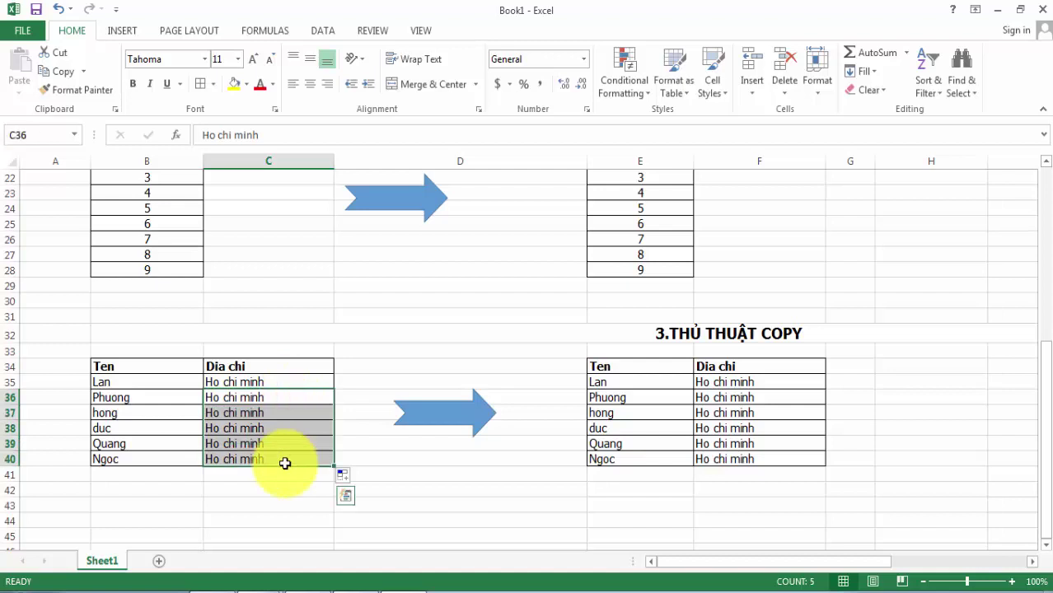
key("Delete")
- Copy C35 and paste Ho chi minh into C36:C40 by pressing Enter
left_click(250, 379)
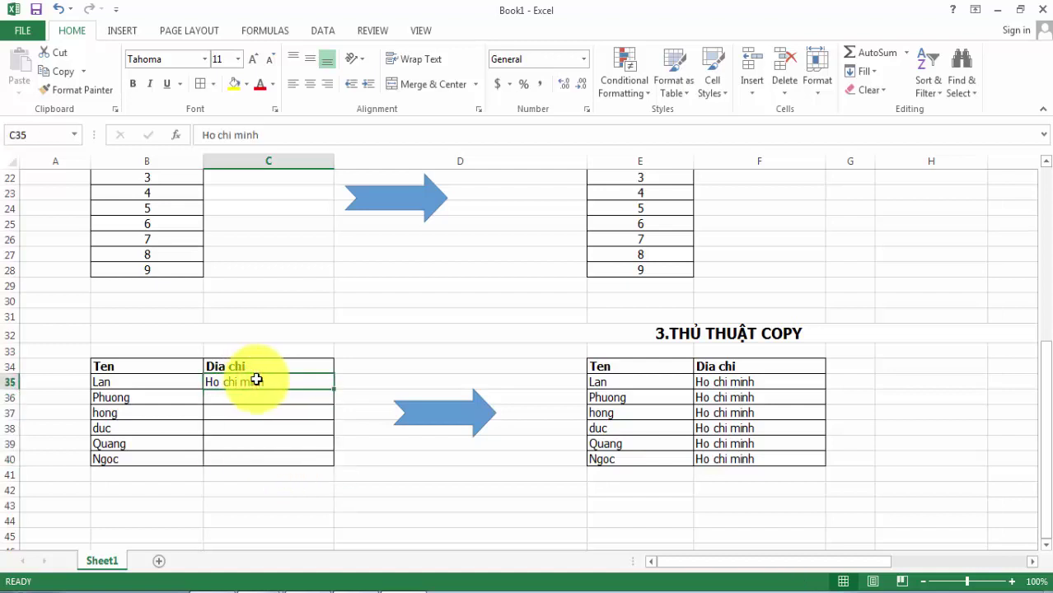
key("ctrl+c")
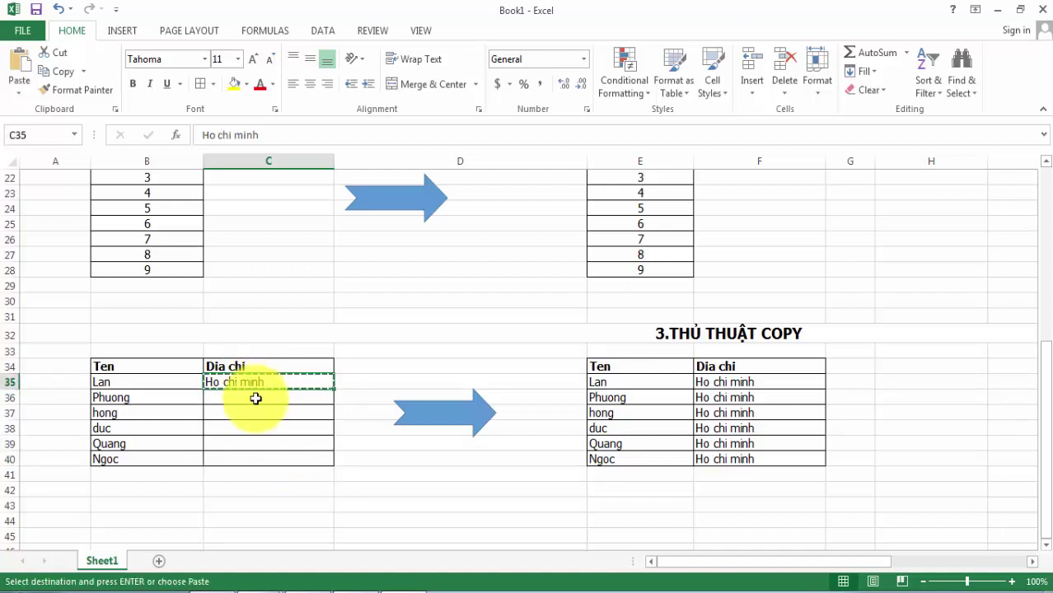
left_click(256, 397)
left_click_drag(256, 435, 255, 458)
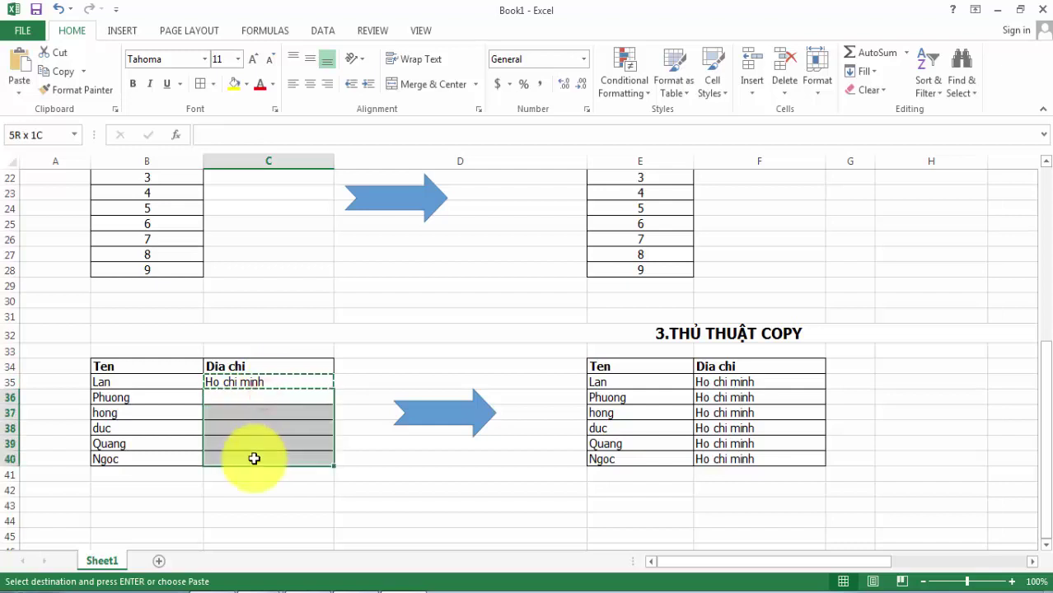
key("Return")
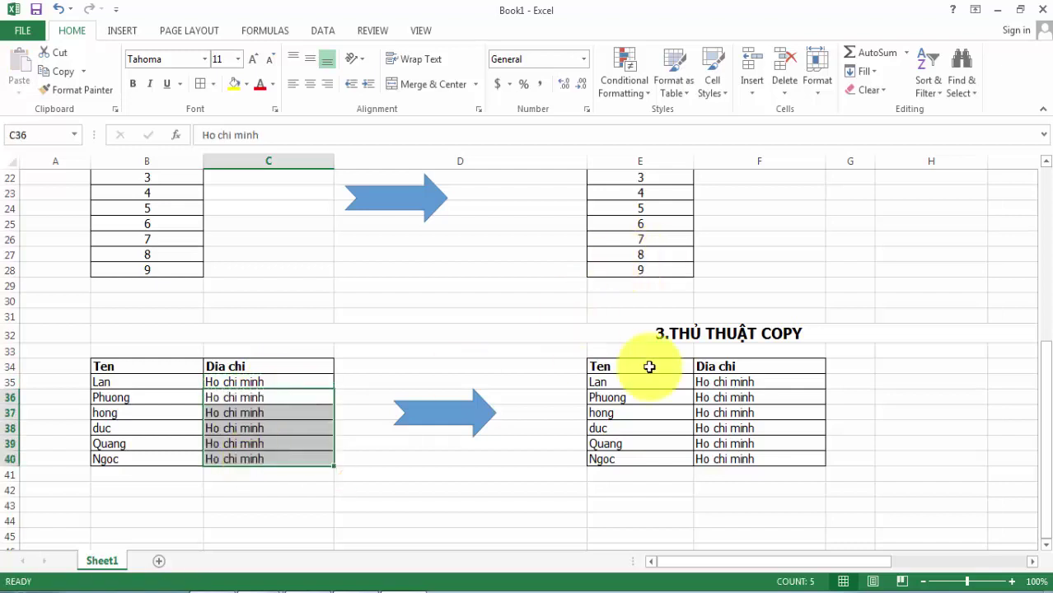
scroll(590, 384, "up", 1)
scroll(543, 329, "down", 1)
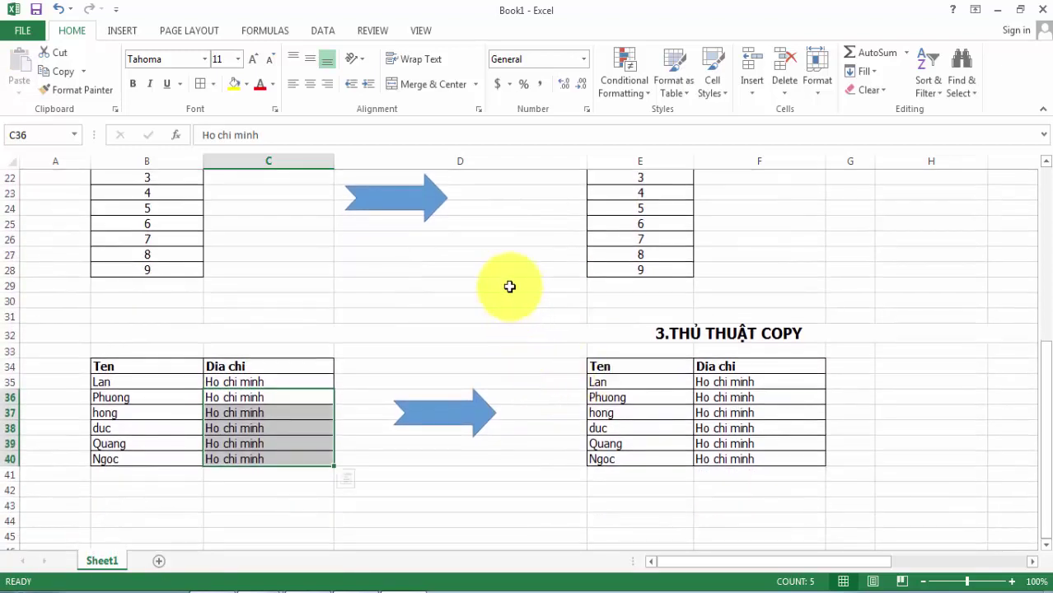
- Type 'CHÚC CÁC BẠN THÀNH CÔNG' into cell D30
left_click(433, 303)
type("CHUÚC")
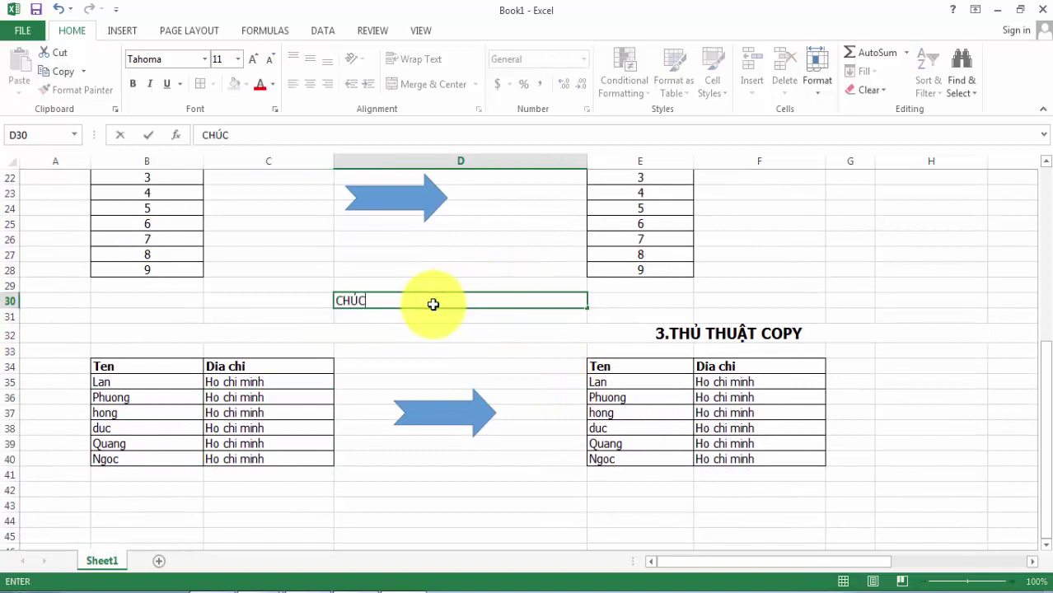
type(" CÁC BẠN TH")
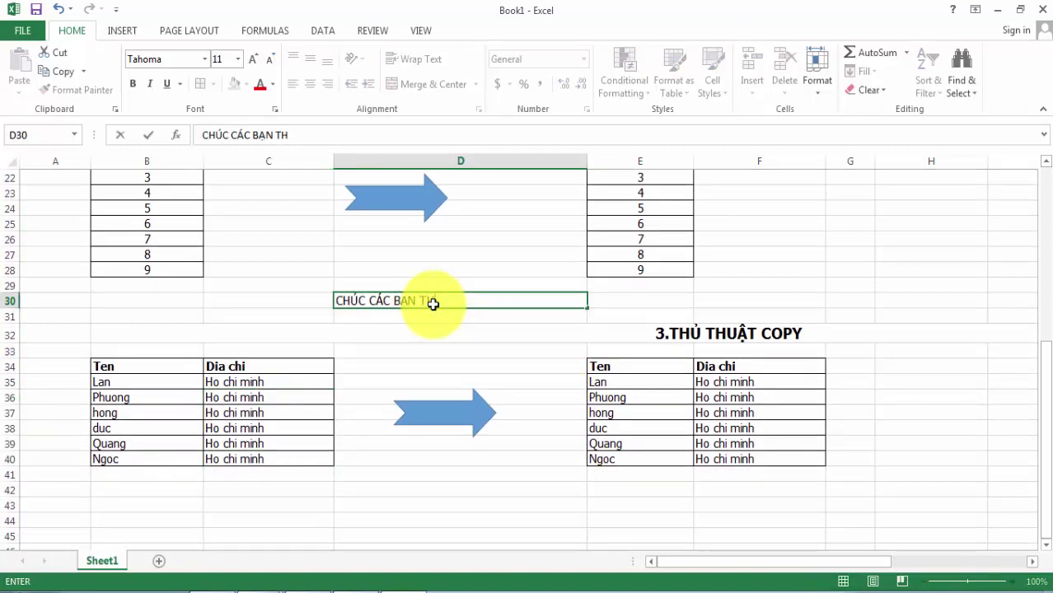
type("ÀNH CÔNG")
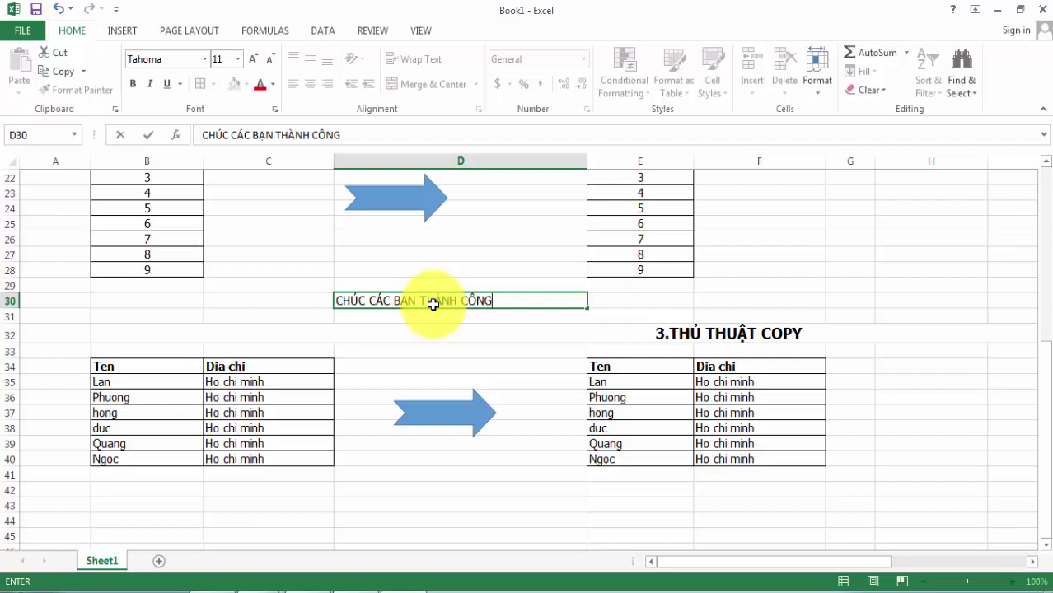